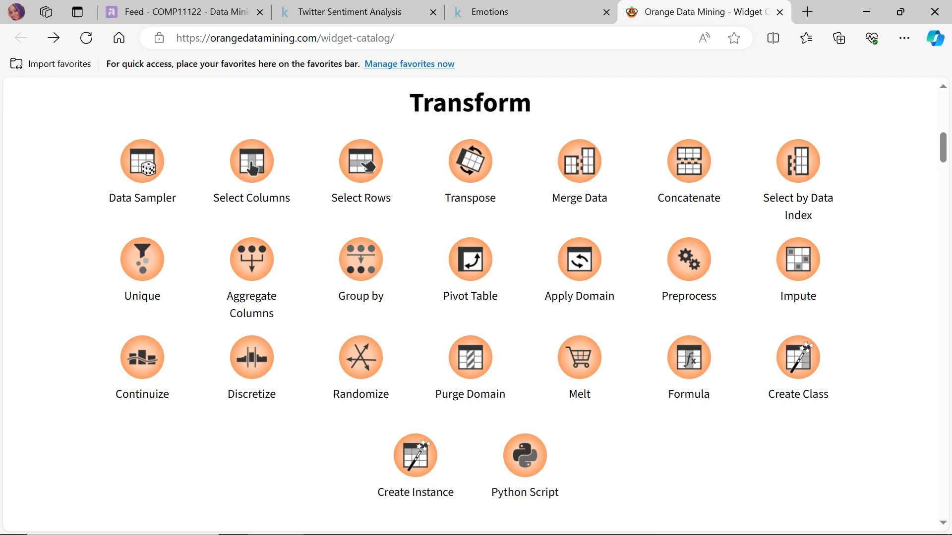
# Start Orange and open its collection of example workflows.
pyautogui.doubleClick(306, 246)
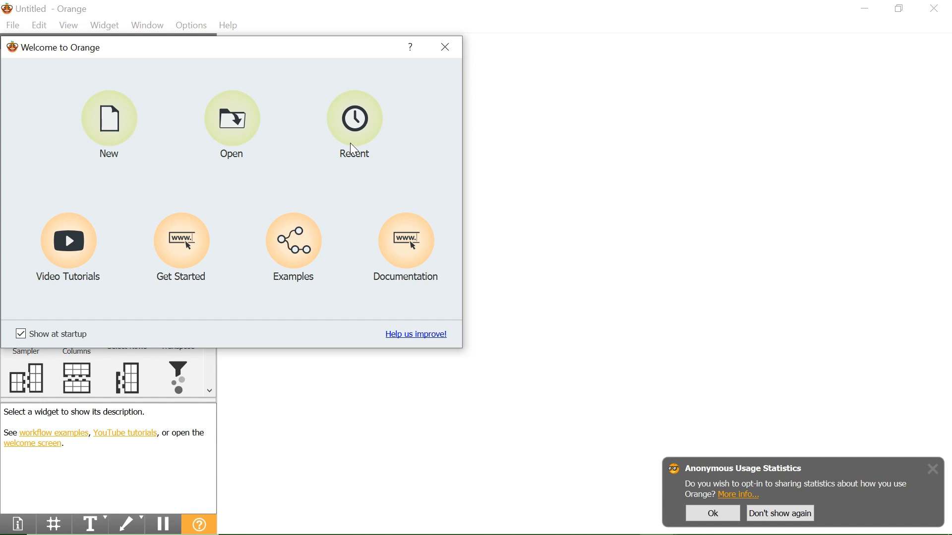
pyautogui.click(296, 262)
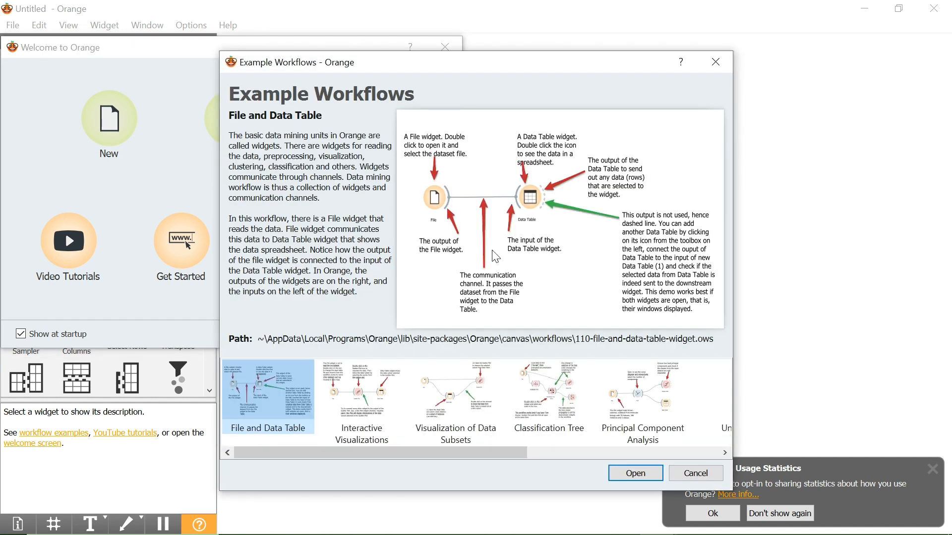
# Preview example workflows such as Interactive Visualizations, Classification Tree and Hierarchical Clustering, and dismiss the welcome screen.
pyautogui.click(362, 391)
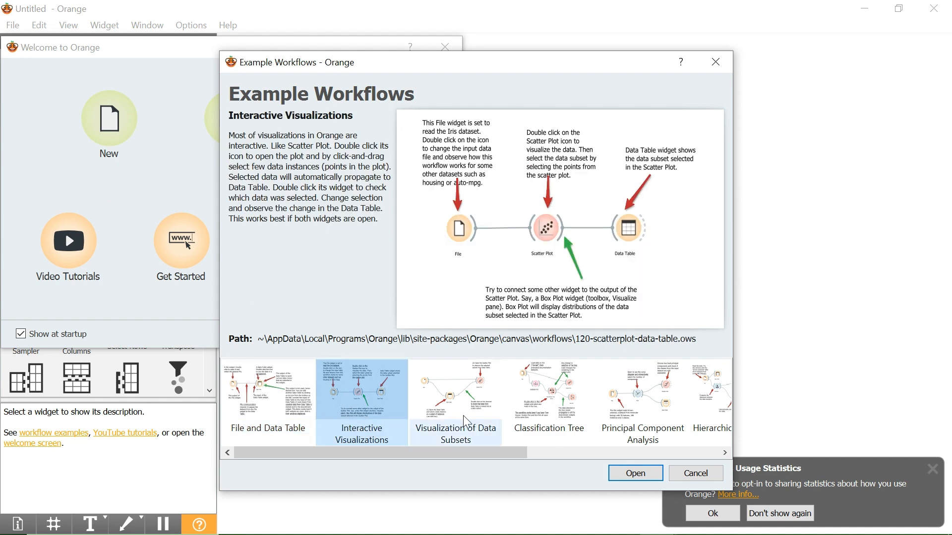
pyautogui.click(466, 422)
pyautogui.click(602, 402)
pyautogui.click(568, 400)
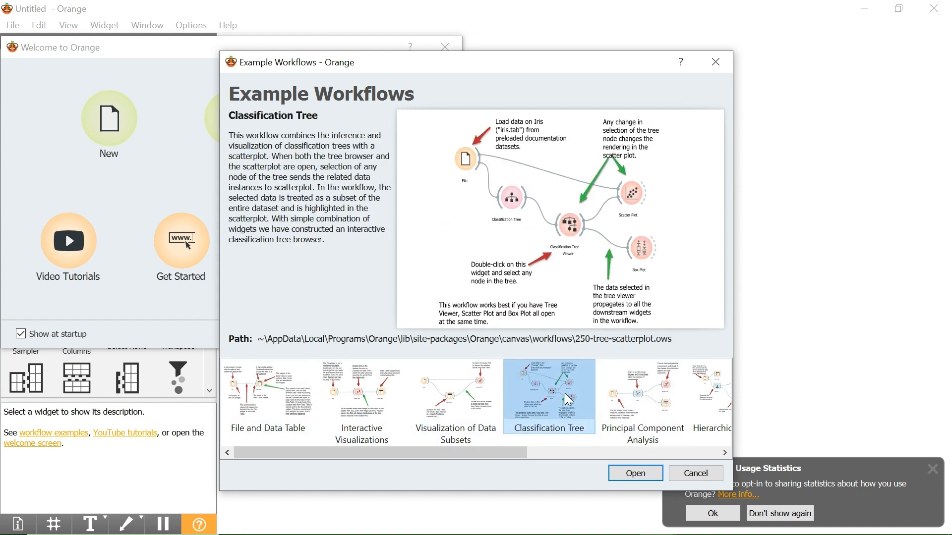
pyautogui.click(712, 389)
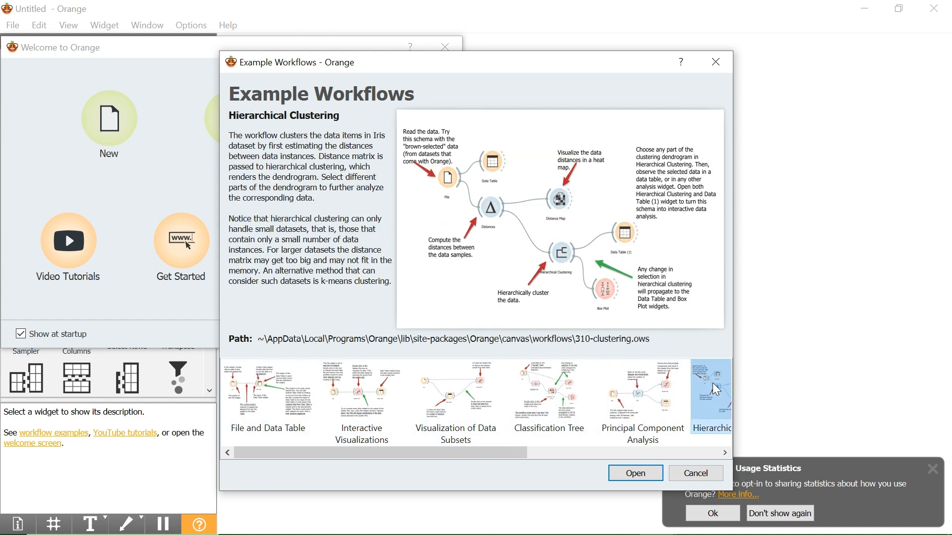
pyautogui.click(723, 453)
pyautogui.click(724, 453)
pyautogui.click(723, 453)
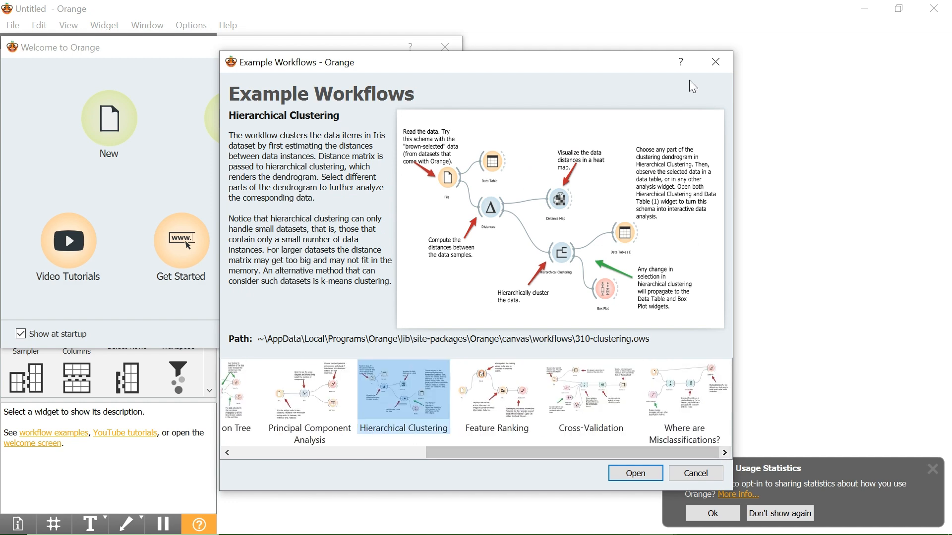
pyautogui.click(715, 62)
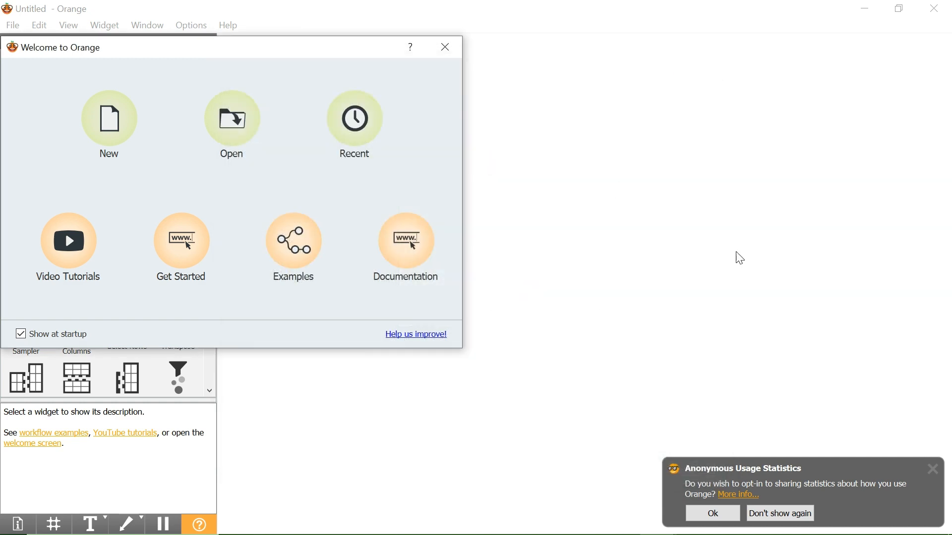
pyautogui.click(435, 47)
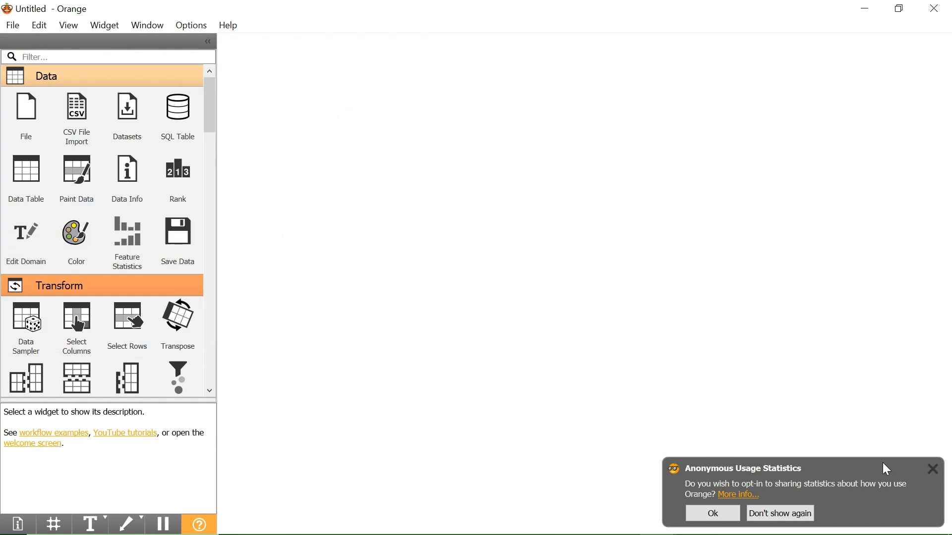
# Add a File widget to the canvas and load country_wise_latest from the Coursework folder into it.
pyautogui.click(130, 117)
pyautogui.click(31, 134)
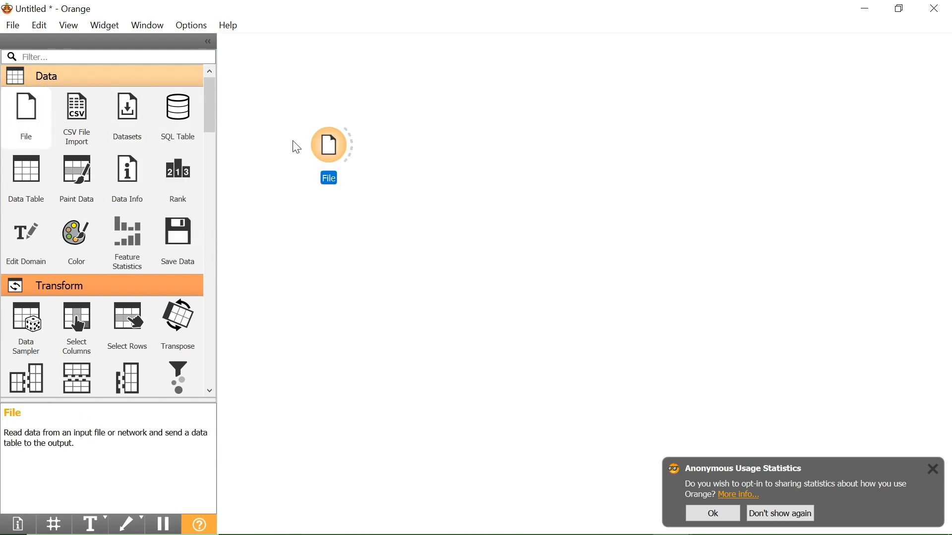
pyautogui.doubleClick(316, 141)
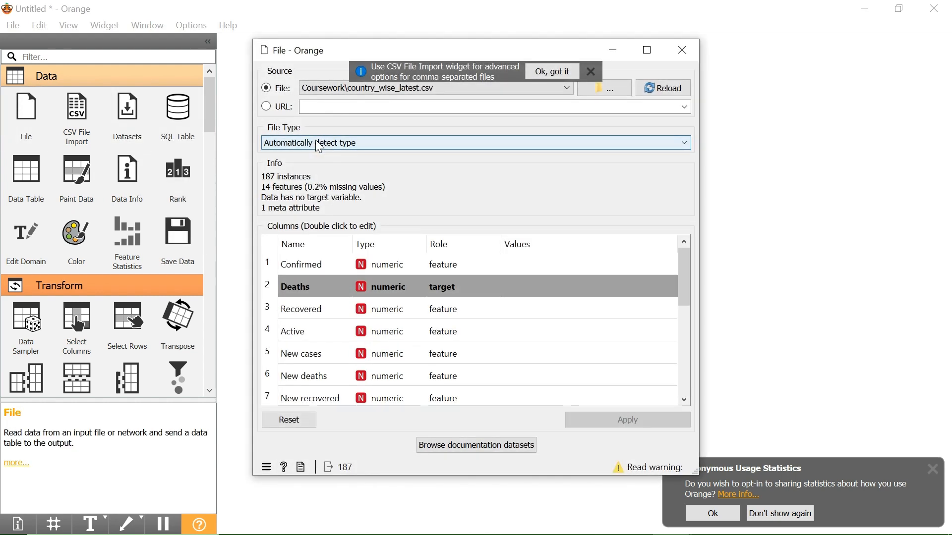
pyautogui.click(610, 87)
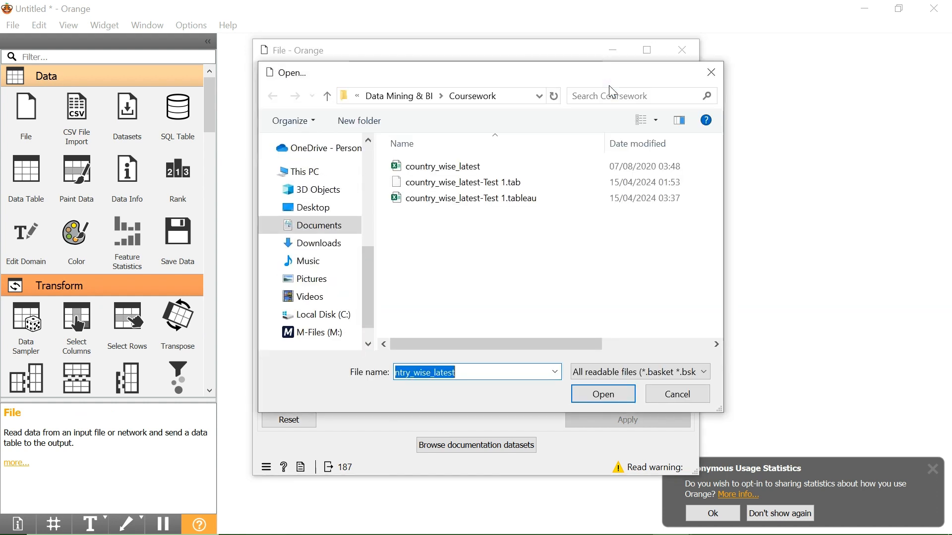
pyautogui.click(465, 167)
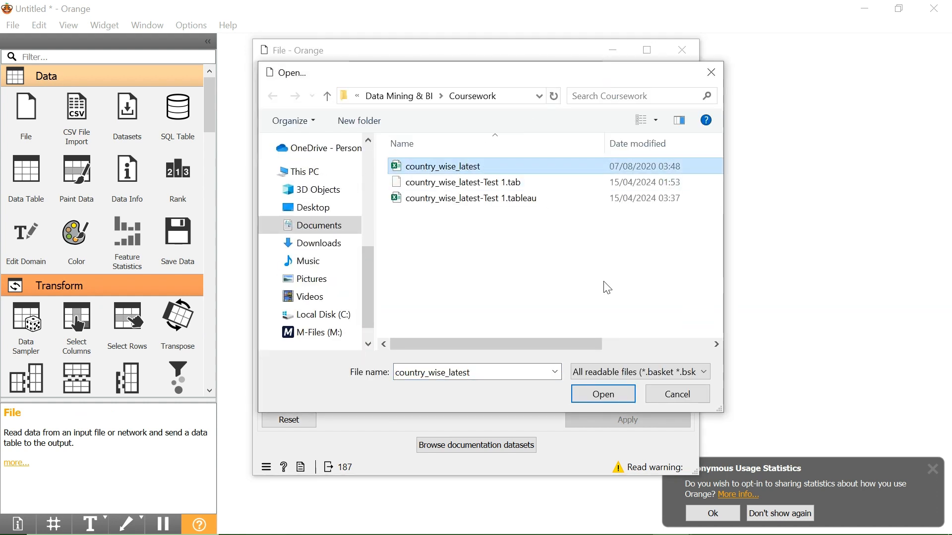
pyautogui.click(623, 392)
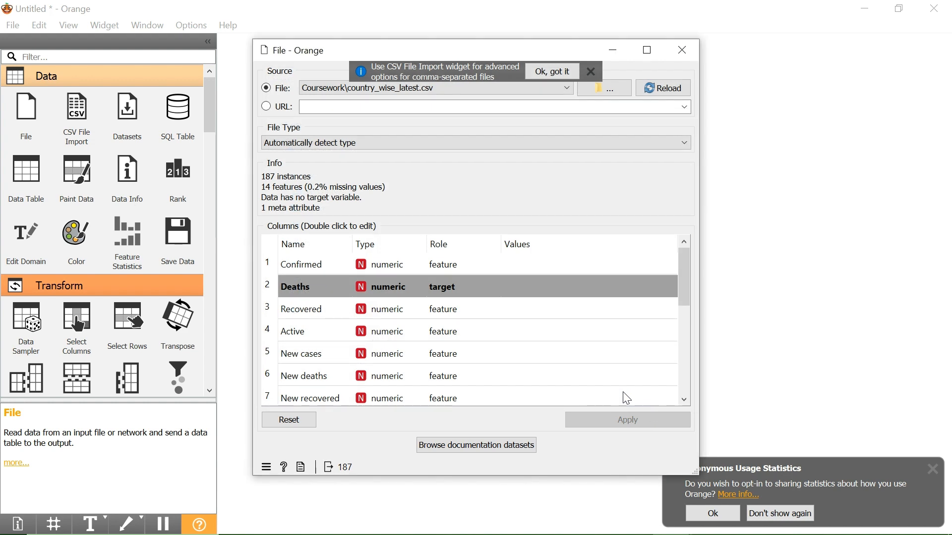
# Set the role of the Deaths column to target, apply it and close the File widget's settings.
pyautogui.doubleClick(455, 293)
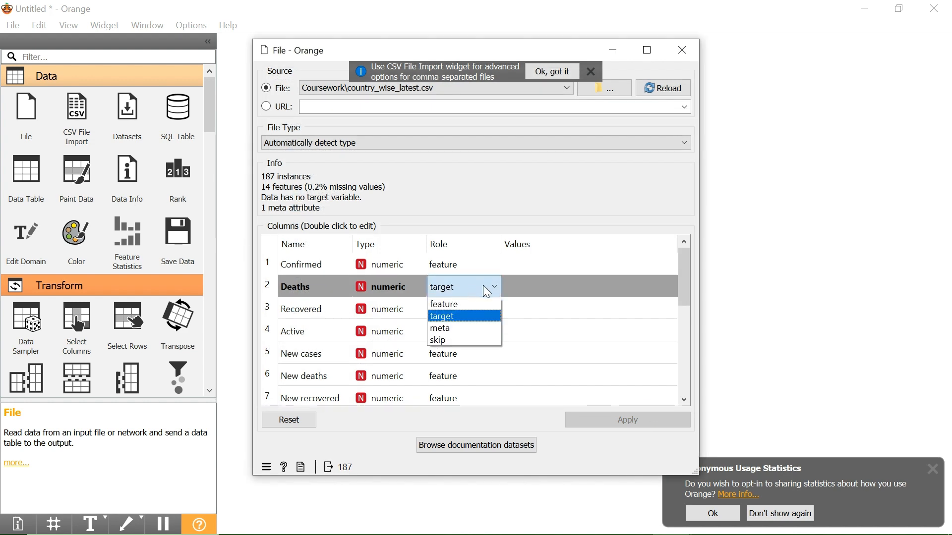
pyautogui.click(451, 287)
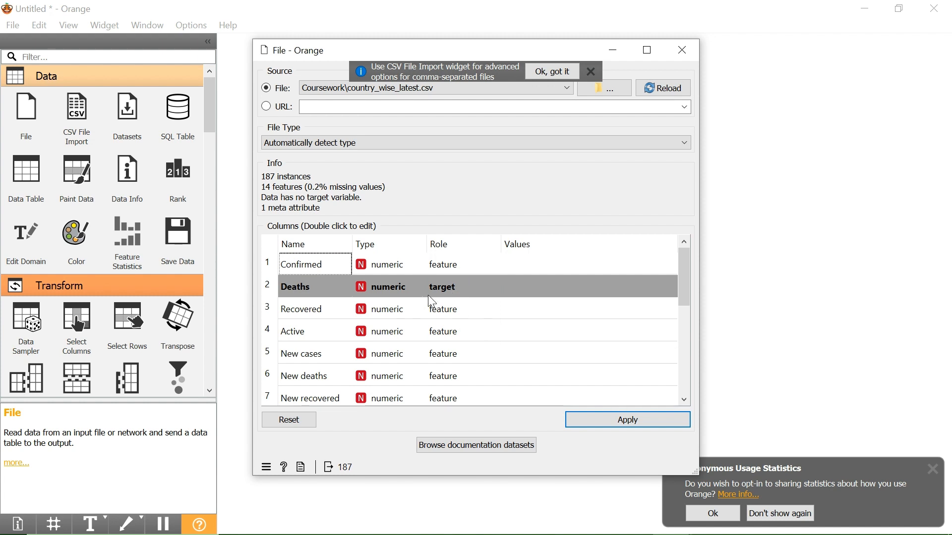
pyautogui.scroll(-2, 432, 301)
pyautogui.click(640, 421)
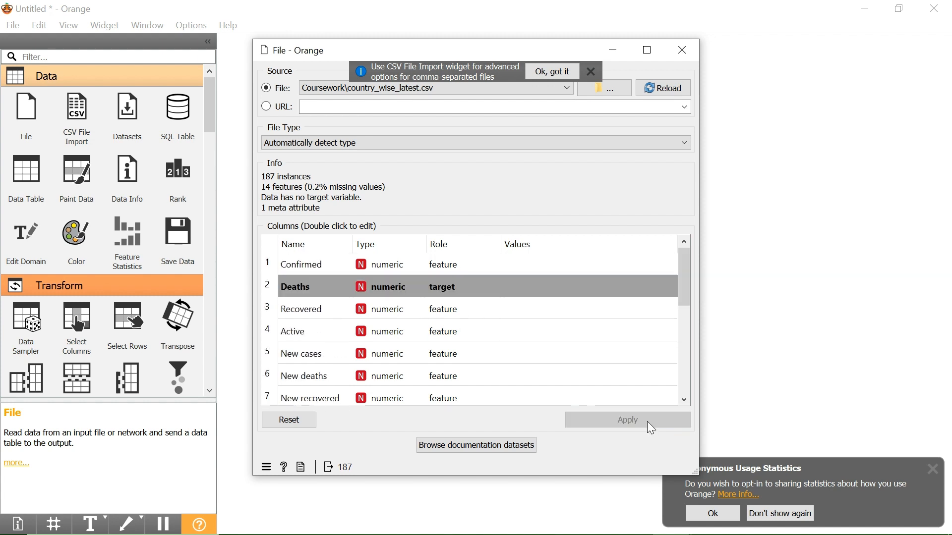
pyautogui.click(674, 54)
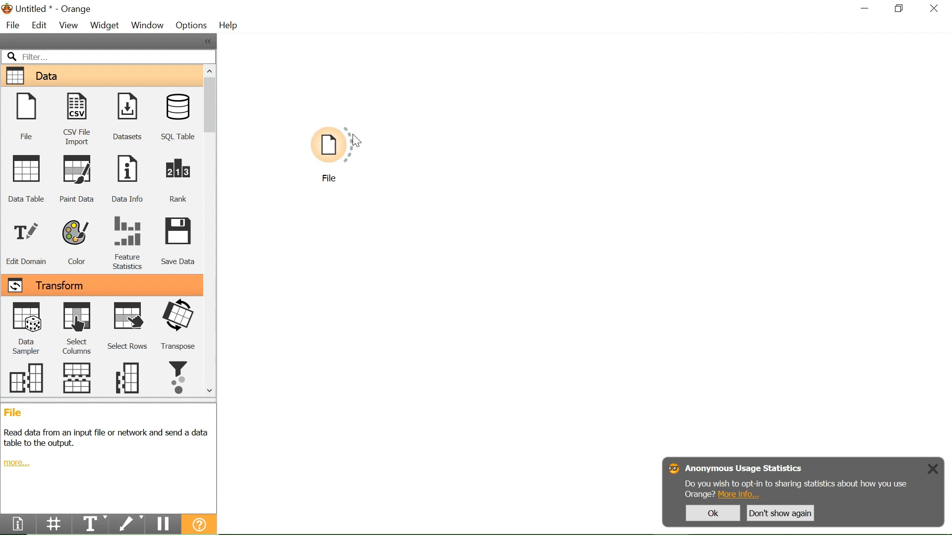
# Connect a new Data Table widget to the File output and look through the dataset's rows in it.
pyautogui.moveTo(359, 137); pyautogui.dragTo(380, 128)
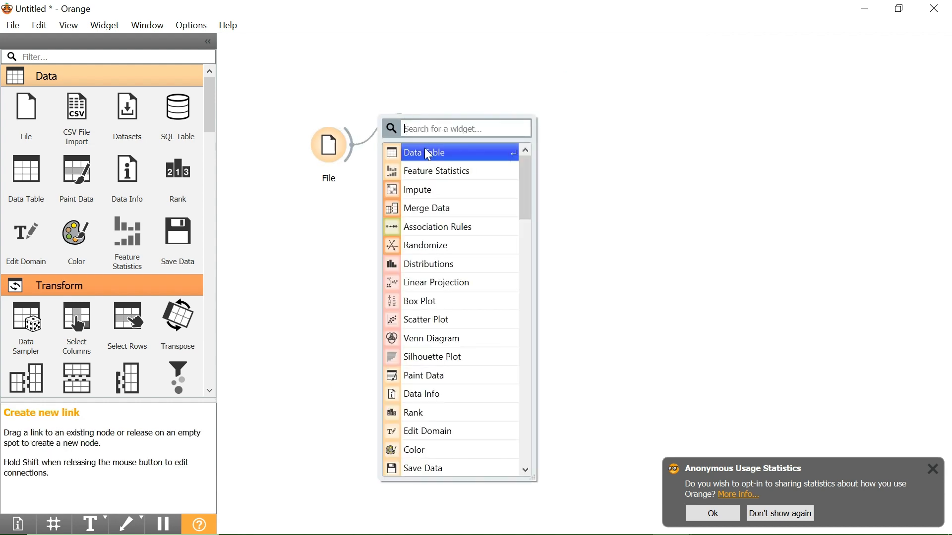
pyautogui.click(429, 153)
pyautogui.doubleClick(424, 121)
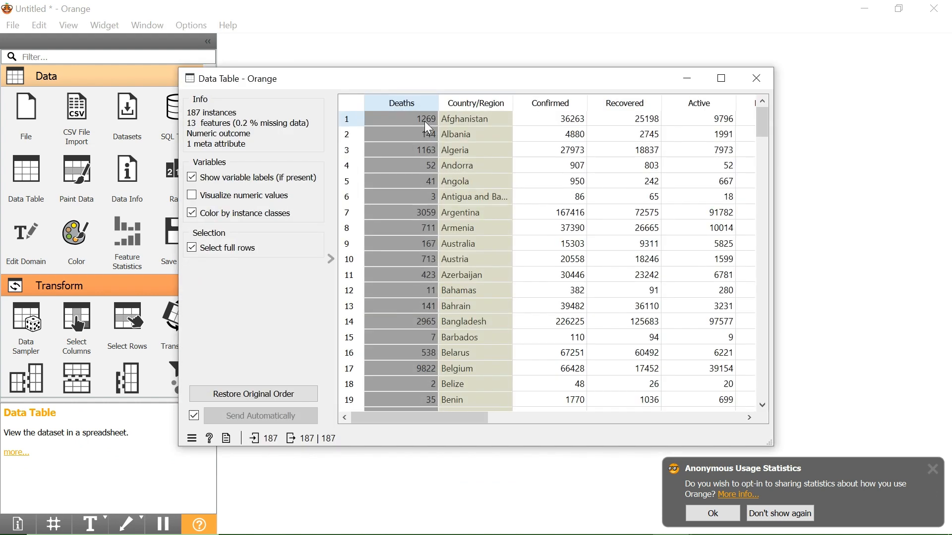
pyautogui.scroll(-5, 508, 270)
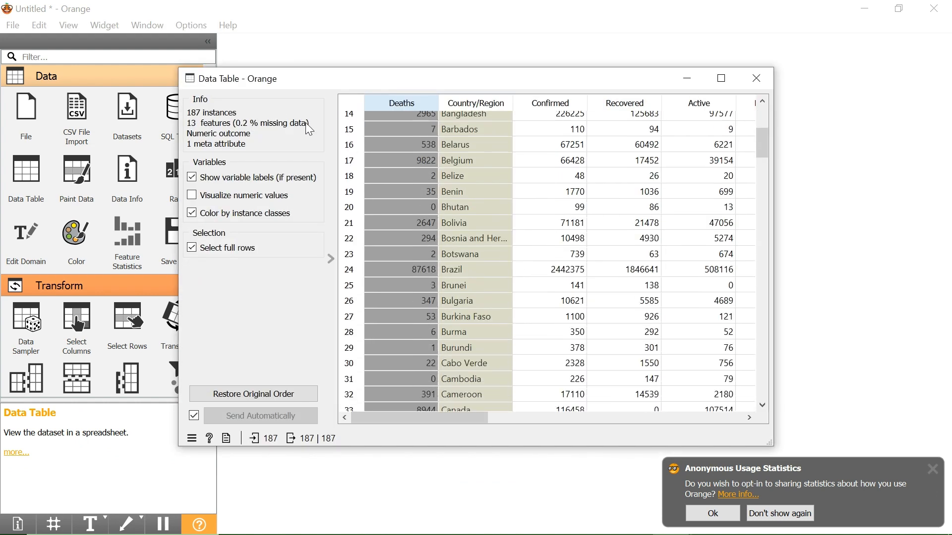
pyautogui.scroll(-2, 490, 315)
pyautogui.scroll(-17, 489, 315)
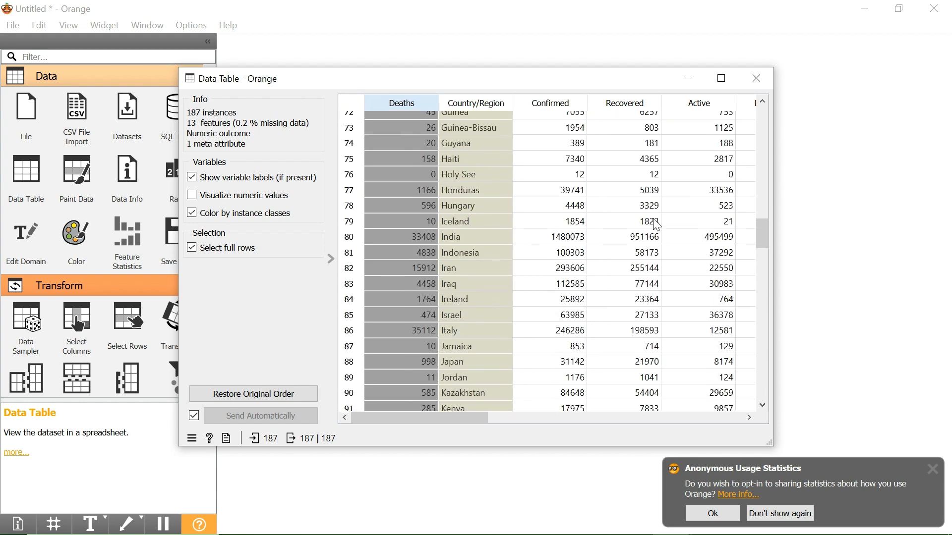
pyautogui.click(757, 80)
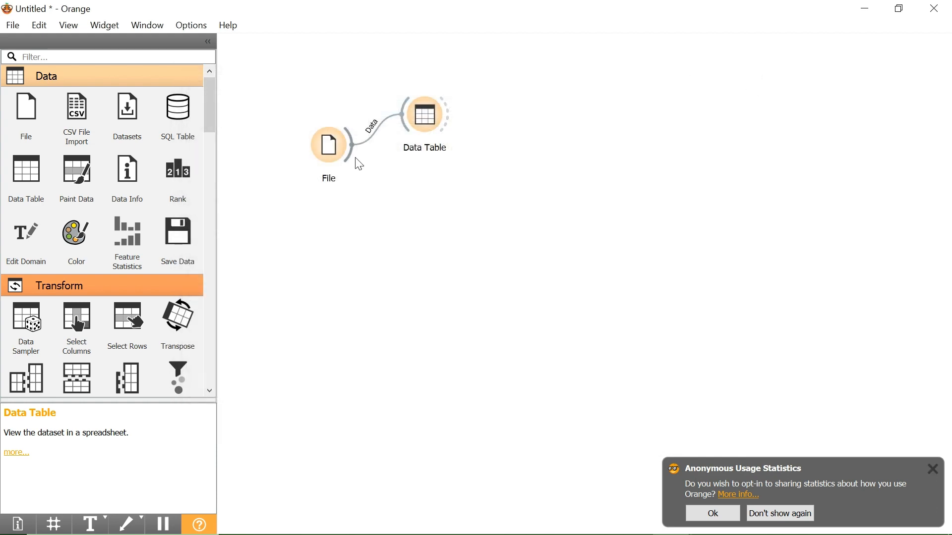
# Connect a new Impute widget to the File output and move Data Table slightly away from it.
pyautogui.moveTo(354, 156); pyautogui.dragTo(433, 177)
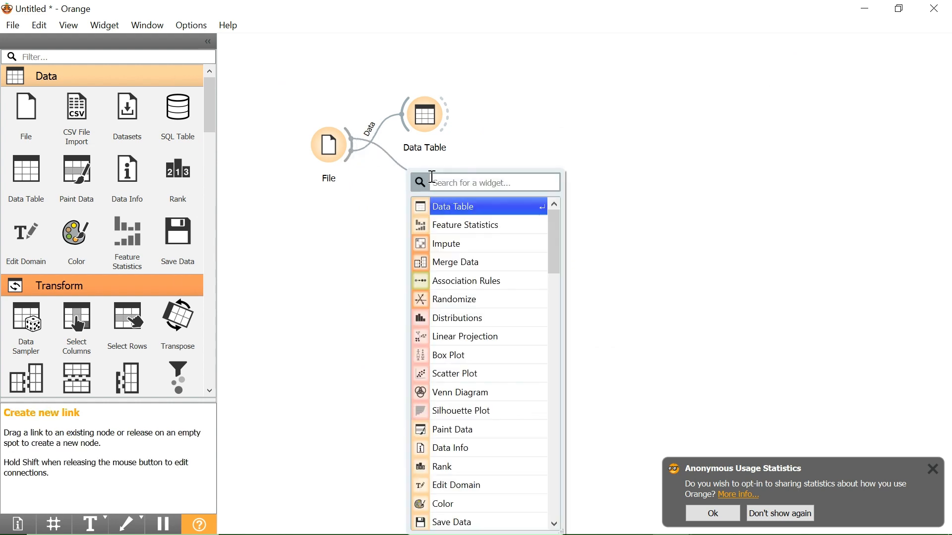
pyautogui.click(455, 246)
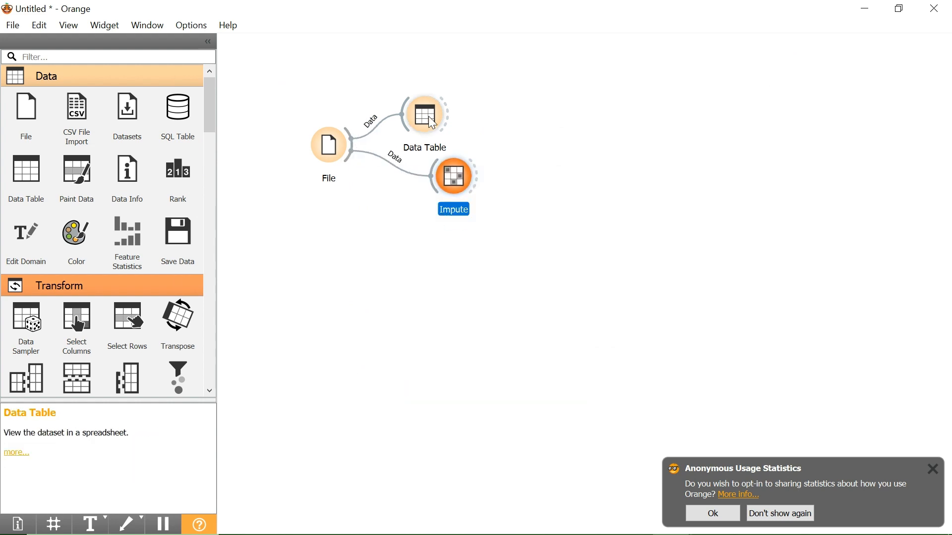
pyautogui.moveTo(429, 116); pyautogui.dragTo(452, 109)
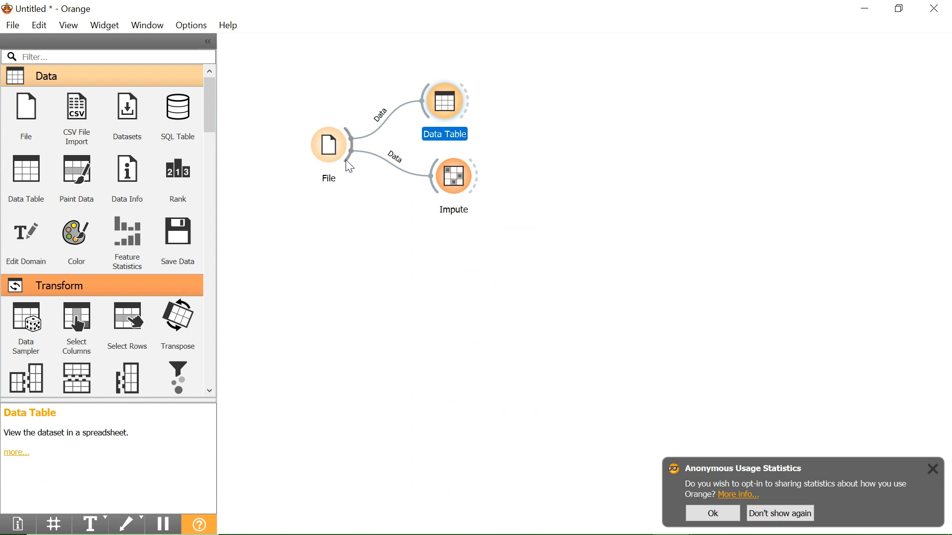
# Connect a new Feature Statistics widget to the File output and review the columns' statistics in it.
pyautogui.moveTo(350, 167); pyautogui.dragTo(359, 312)
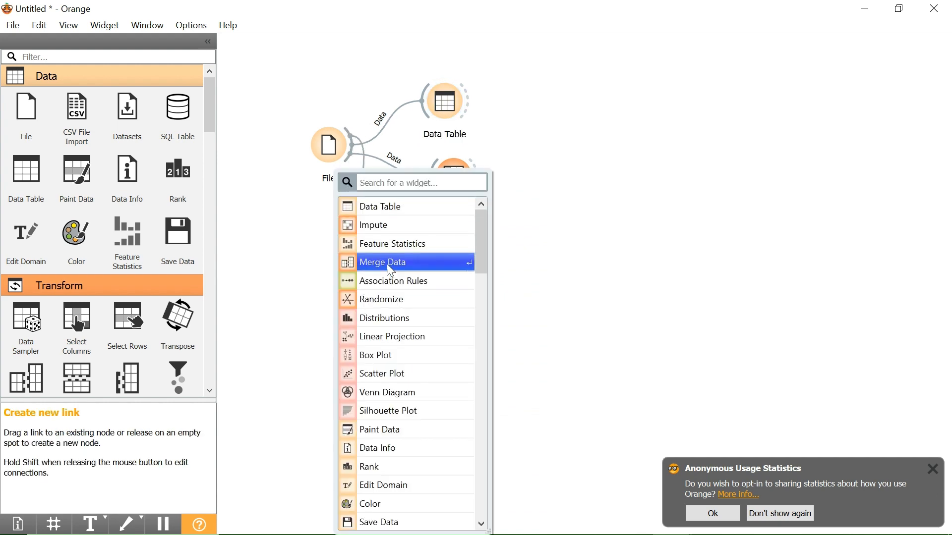
pyautogui.click(395, 250)
pyautogui.doubleClick(382, 305)
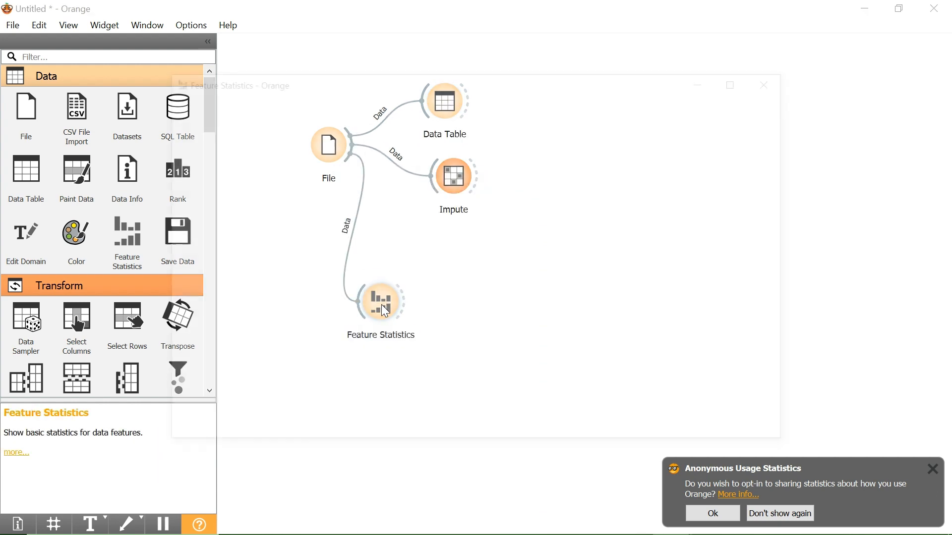
pyautogui.hscroll(1, 416, 246)
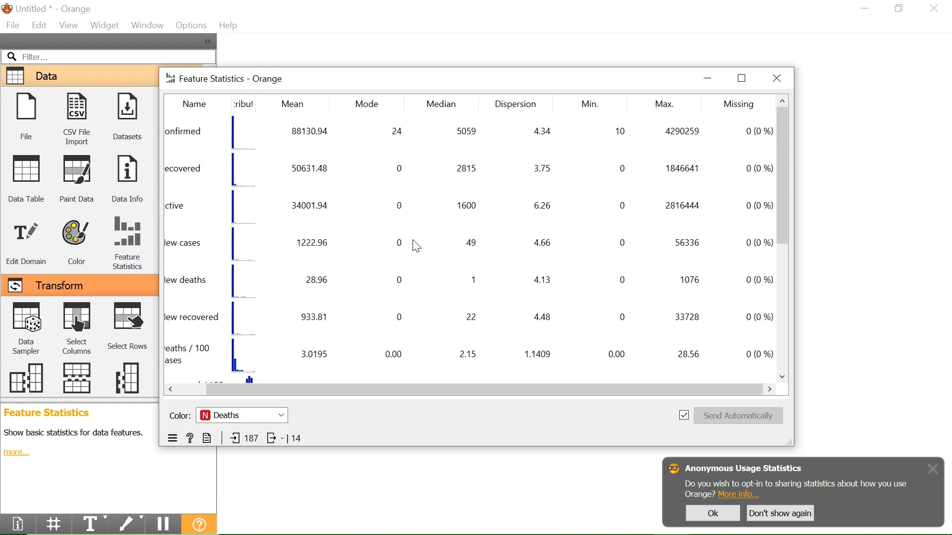
pyautogui.hscroll(-1, 416, 246)
pyautogui.click(776, 79)
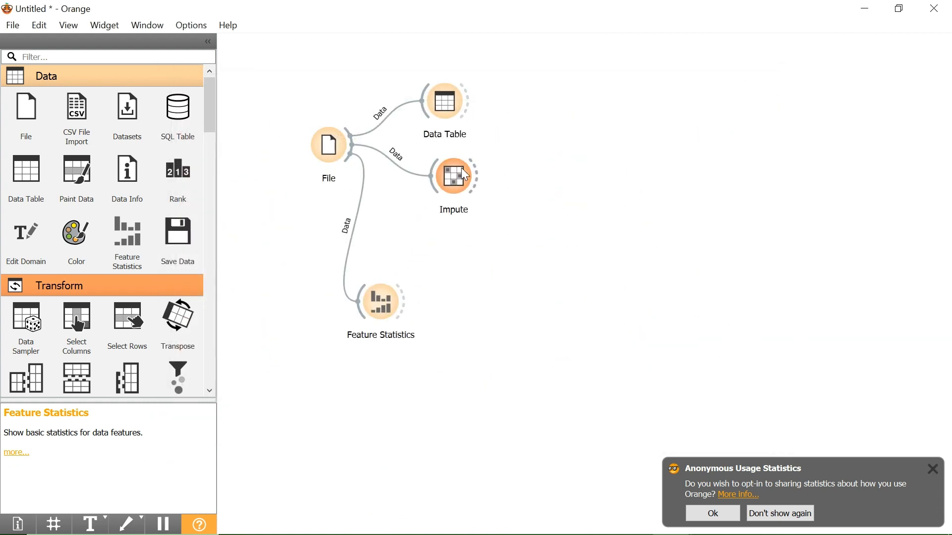
# Examine the Impute widget's individual attribute settings for WHO Region and 1 week change.
pyautogui.doubleClick(456, 182)
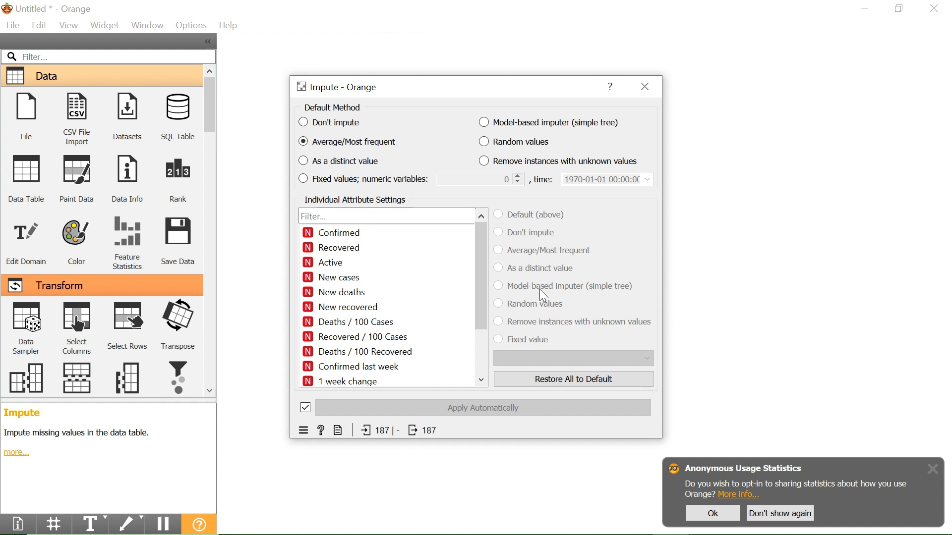
pyautogui.scroll(-2, 421, 297)
pyautogui.click(438, 352)
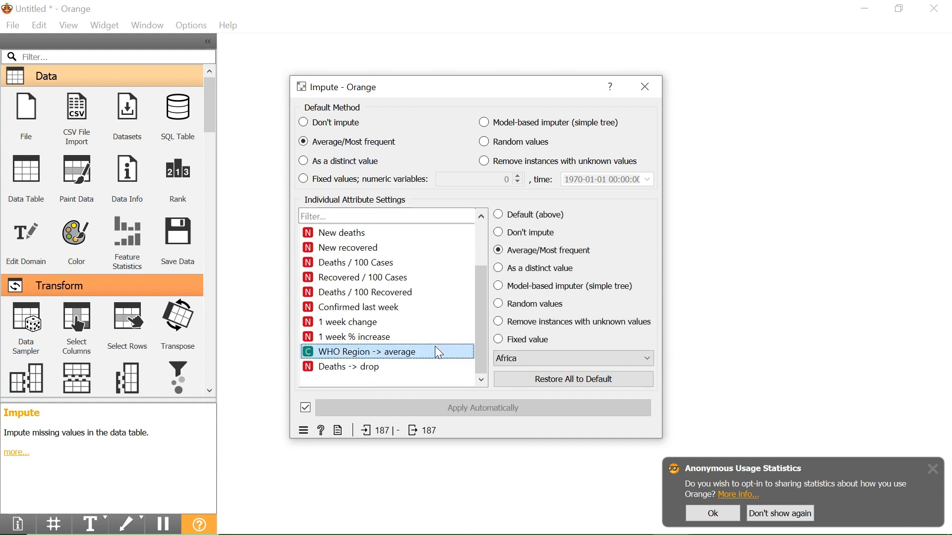
pyautogui.click(425, 326)
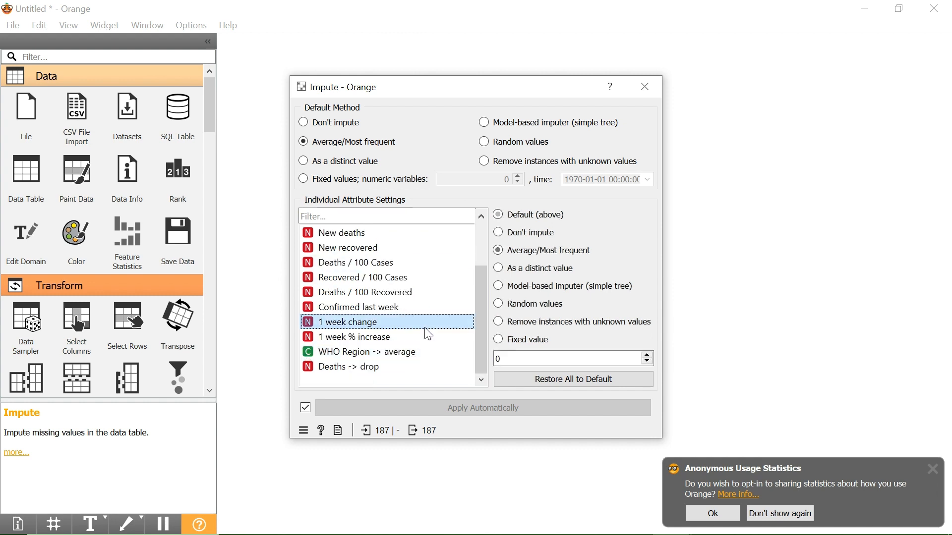
pyautogui.press('Escape')
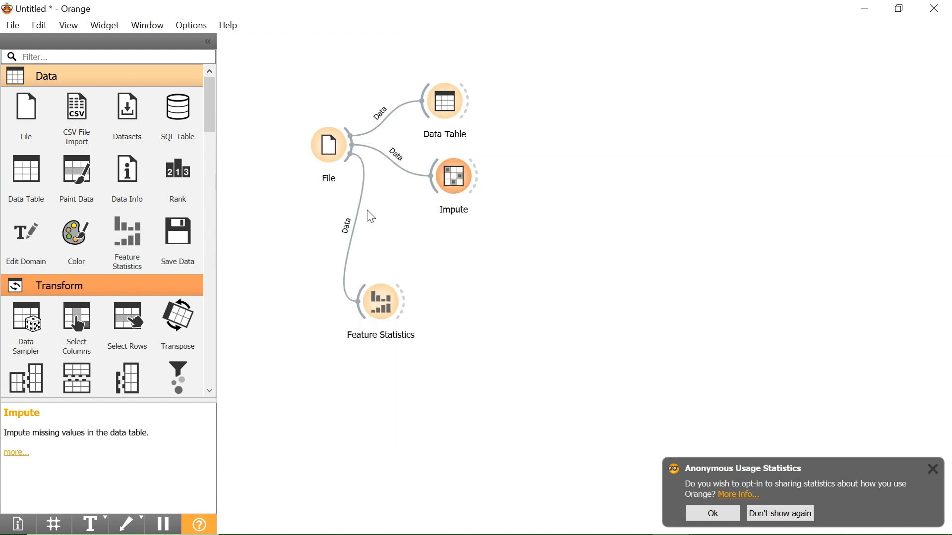
# Space out the workflow by moving the File widget away from the others and Feature Statistics slightly lower.
pyautogui.moveTo(335, 148); pyautogui.dragTo(272, 186)
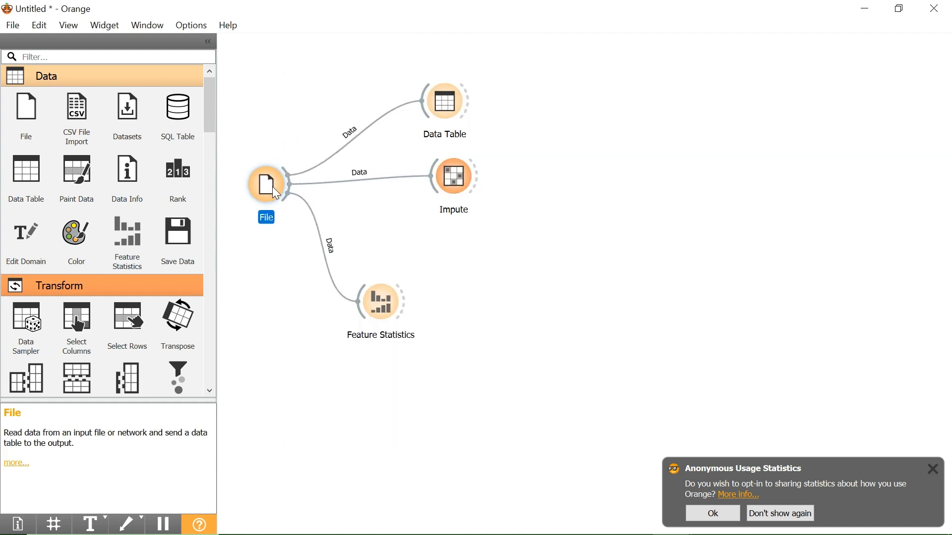
pyautogui.moveTo(379, 303); pyautogui.dragTo(394, 309)
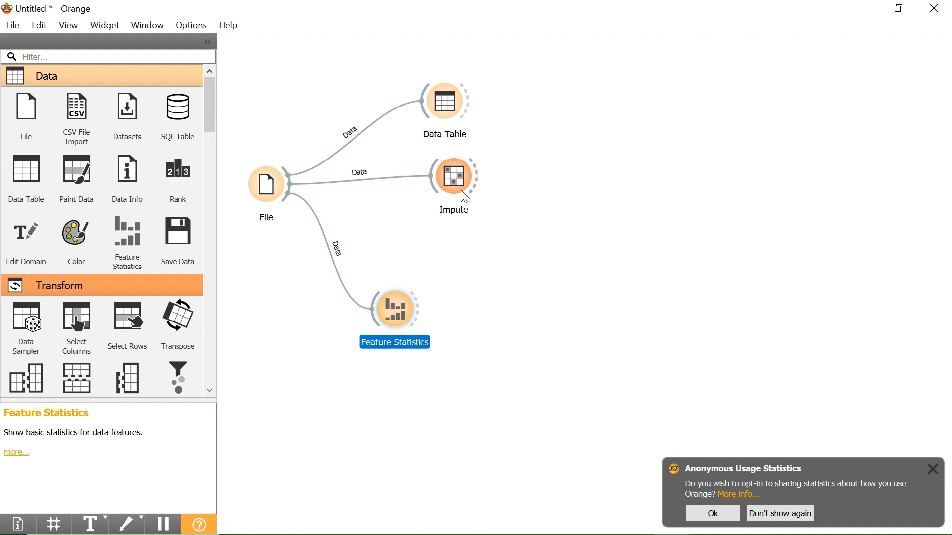
# Connect a new Data Table widget to the Impute output and review the imputed rows in it.
pyautogui.moveTo(477, 176); pyautogui.dragTo(521, 162)
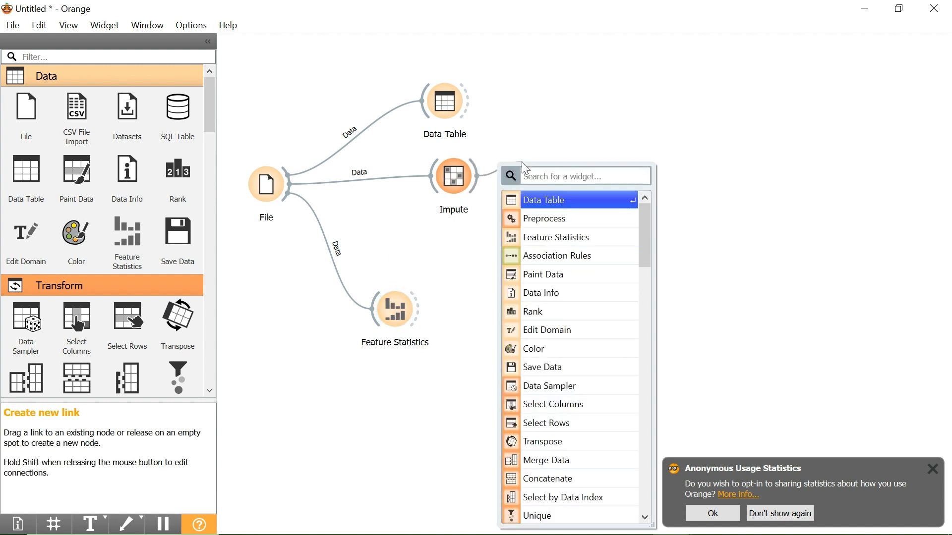
pyautogui.click(543, 201)
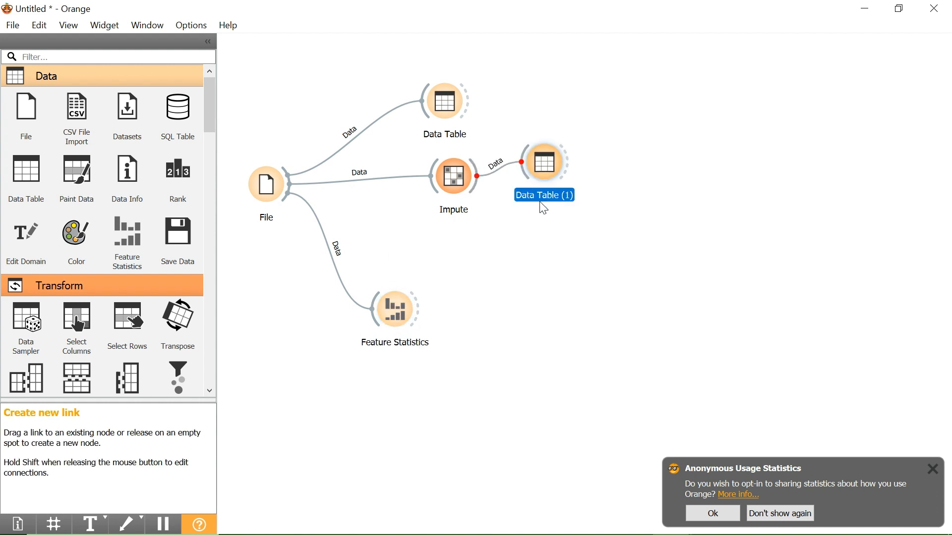
pyautogui.doubleClick(548, 171)
pyautogui.scroll(-5, 554, 228)
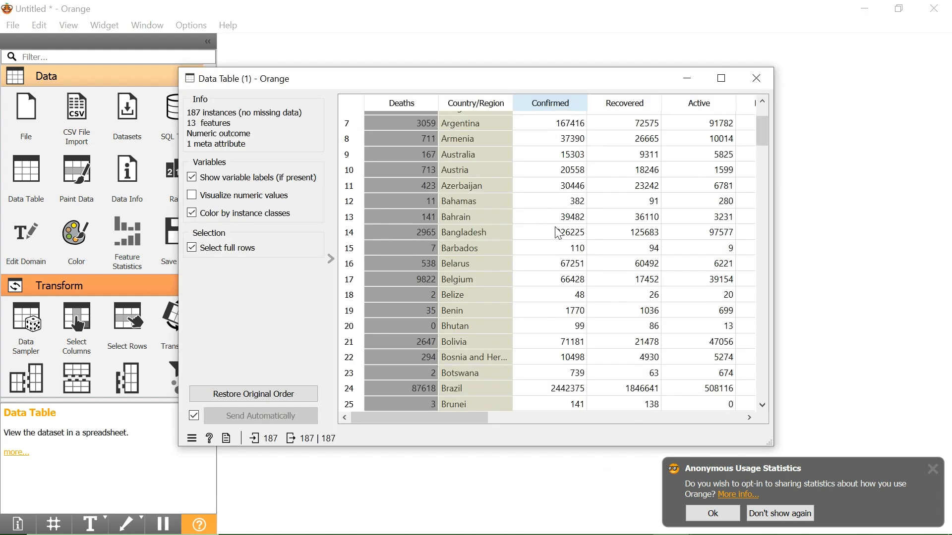
pyautogui.scroll(-1, 555, 227)
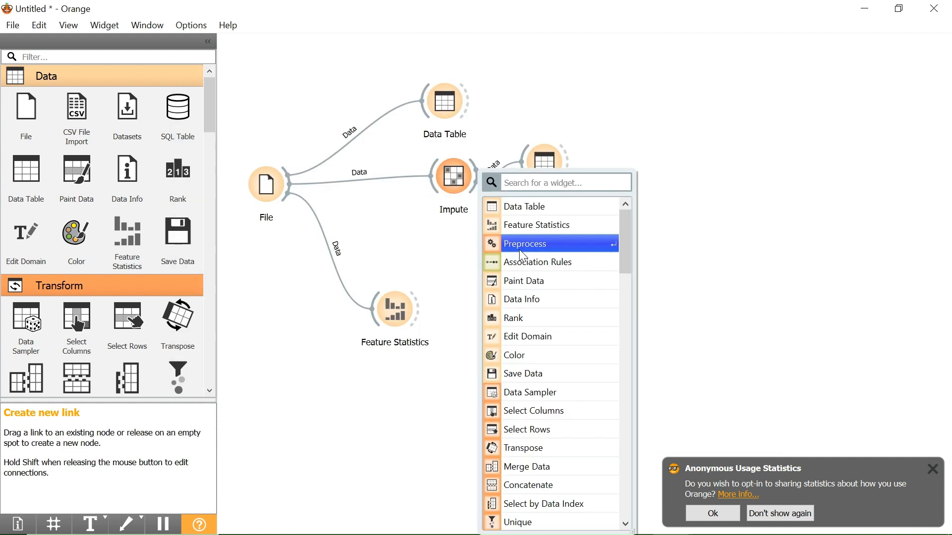
# Connect a new Preprocess widget to Impute and a new Data Sampler to Data Table (1), and open the sampler's settings.
pyautogui.click(519, 249)
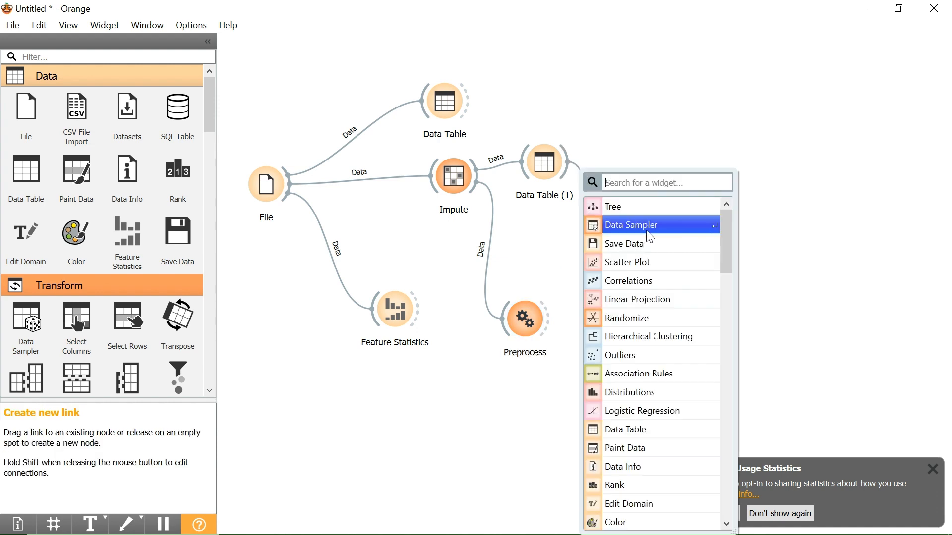
pyautogui.click(645, 230)
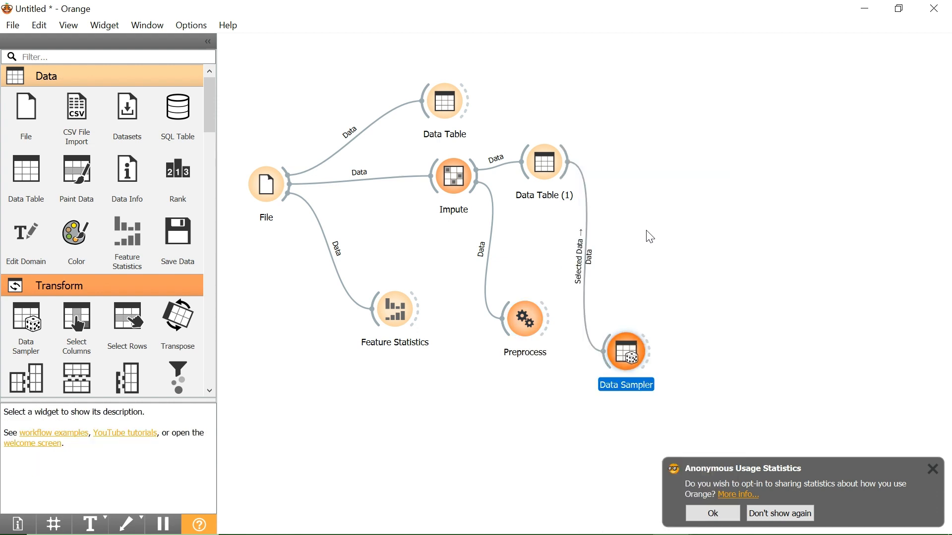
pyautogui.doubleClick(631, 358)
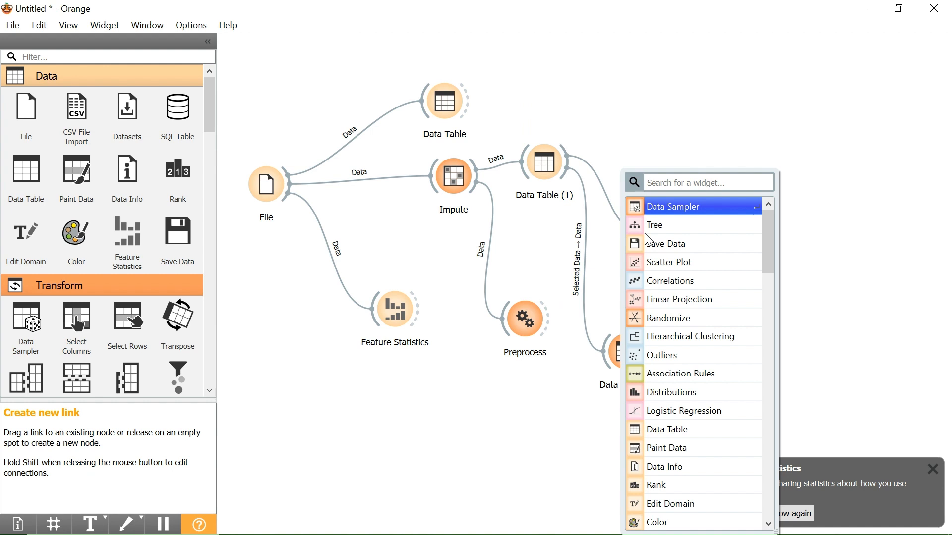
# Connect new Scatter Plot and Correlations widgets to Data Table (1) and review the plot and the Pearson correlations with Deaths.
pyautogui.click(657, 262)
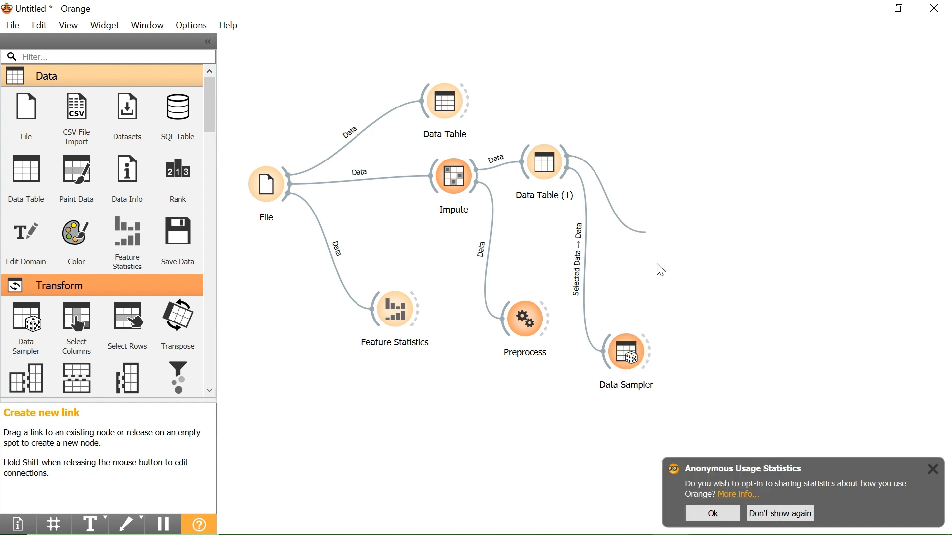
pyautogui.doubleClick(665, 242)
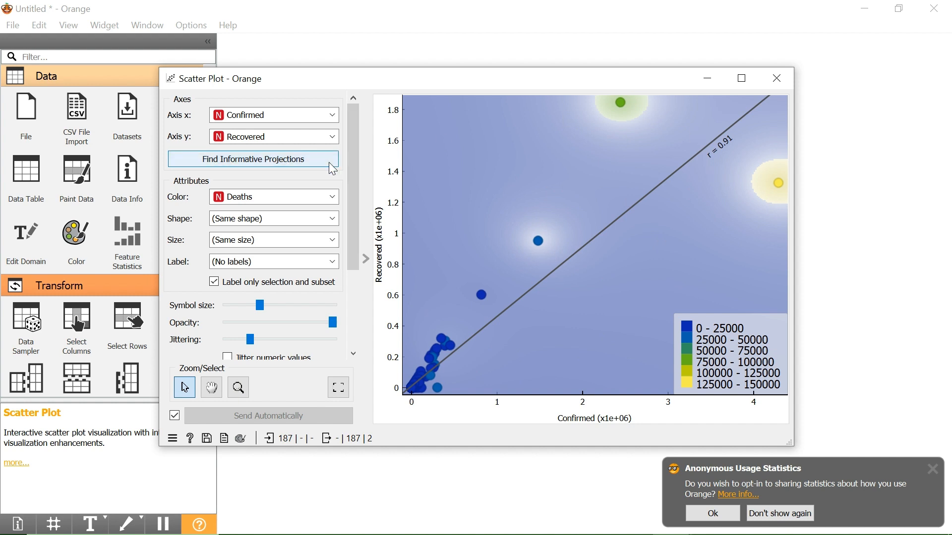
pyautogui.moveTo(566, 162); pyautogui.dragTo(668, 129)
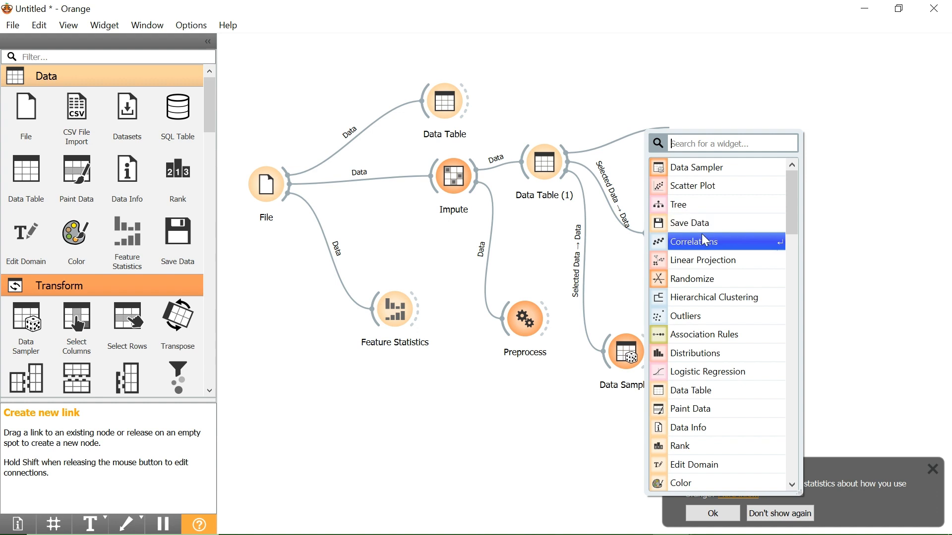
pyautogui.write('corre')
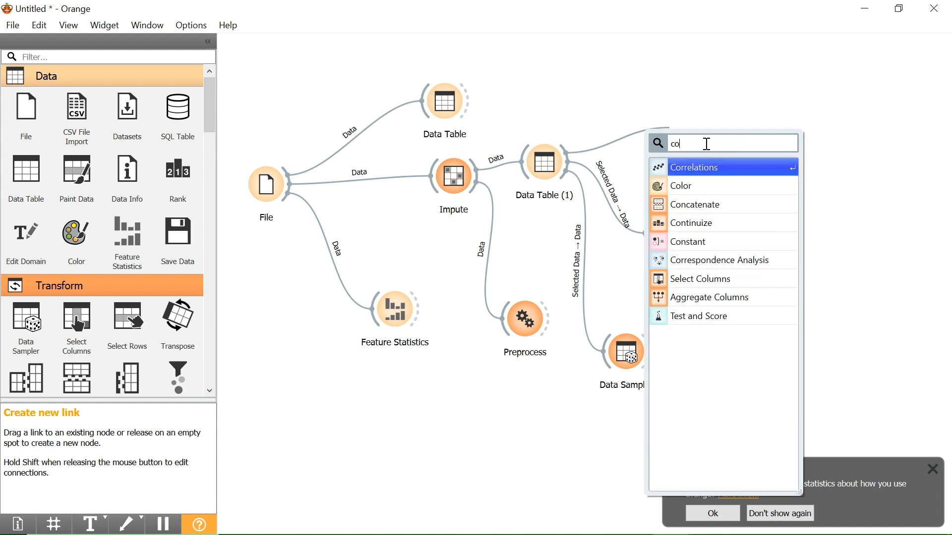
pyautogui.click(713, 170)
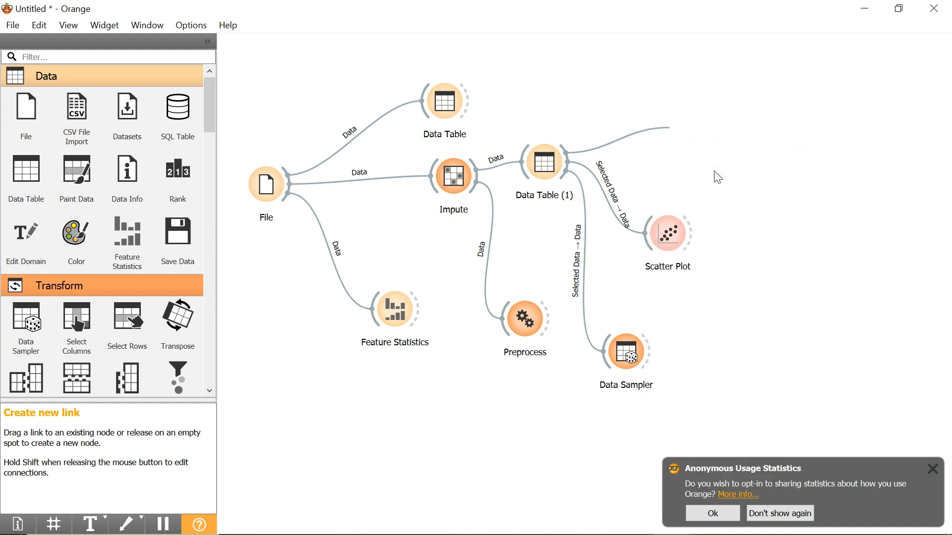
pyautogui.doubleClick(694, 121)
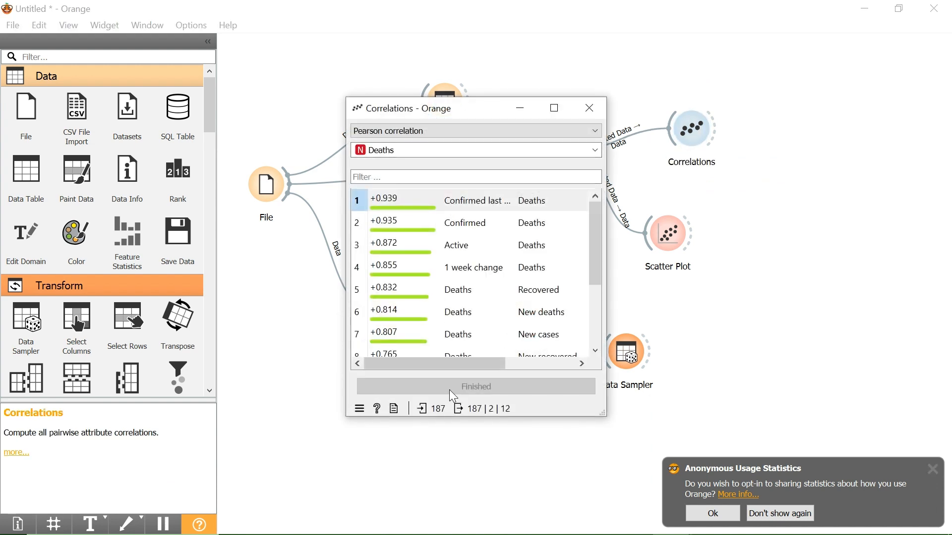
pyautogui.scroll(-4, 459, 294)
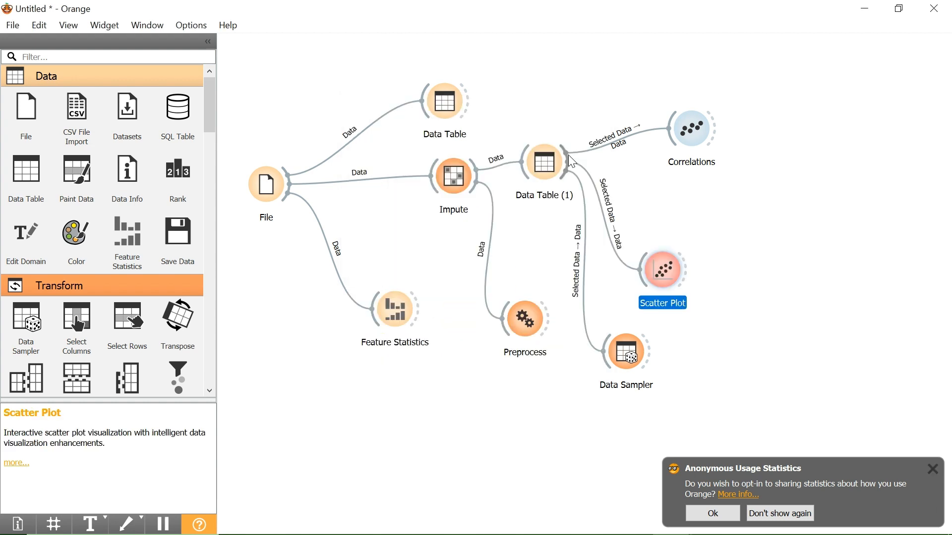
# Connect a new Save Data widget to Data Table (1) and view its save options without saving a file.
pyautogui.moveTo(568, 155); pyautogui.dragTo(741, 184)
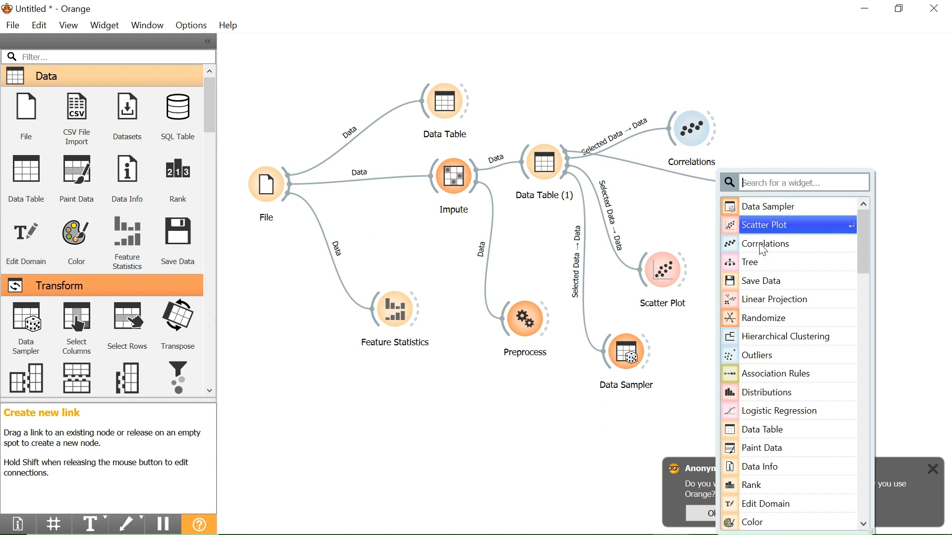
pyautogui.click(768, 281)
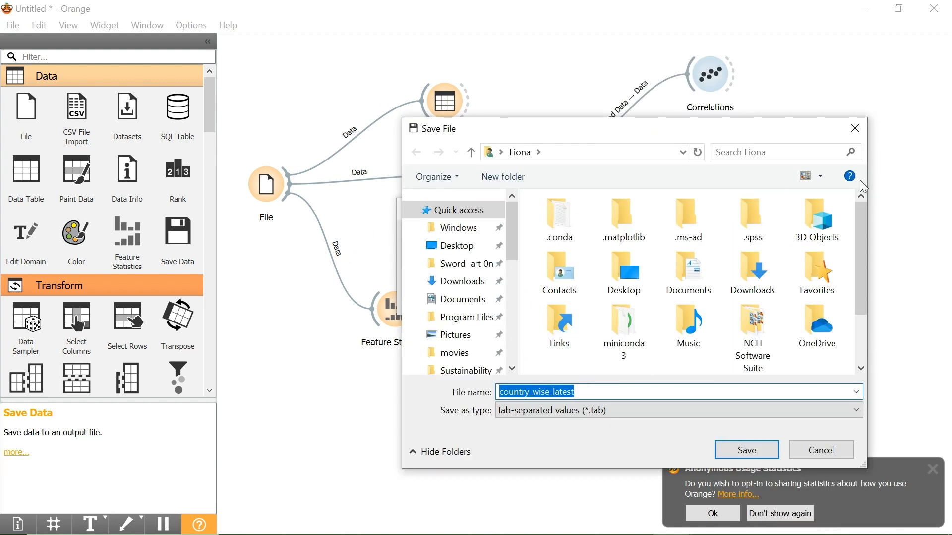
pyautogui.click(854, 128)
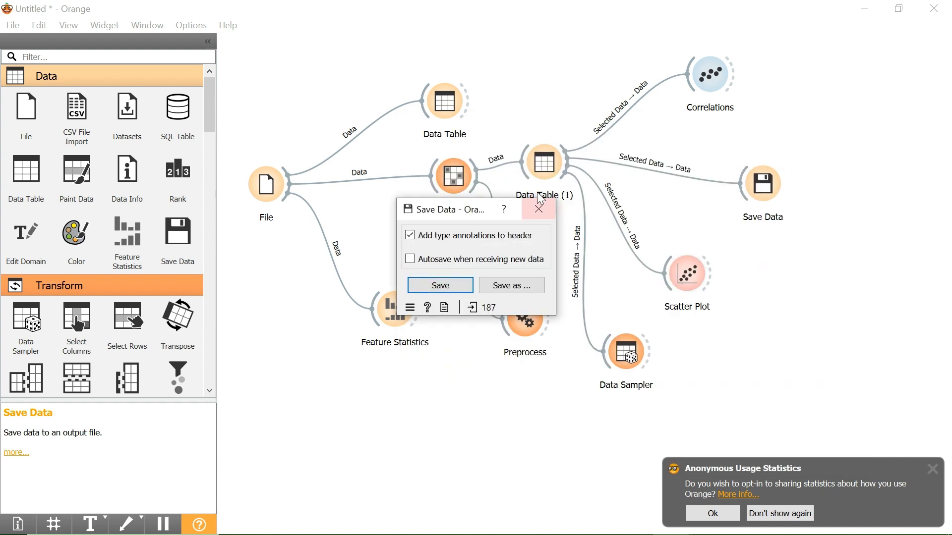
pyautogui.click(541, 207)
# Connect a new Tree widget to Data Sampler and a Tree Viewer to Tree, and inspect the tree's branches in the viewer.
pyautogui.moveTo(650, 347); pyautogui.dragTo(737, 323)
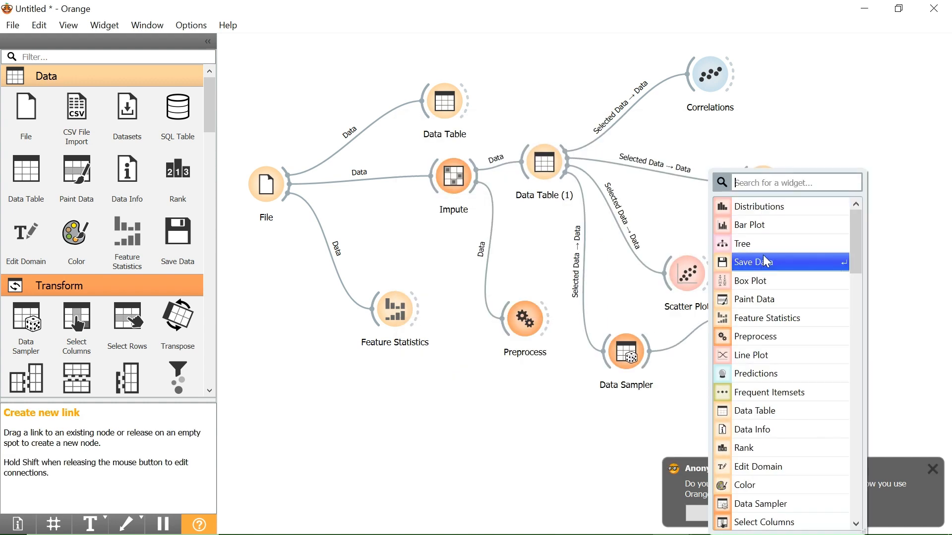
pyautogui.click(763, 240)
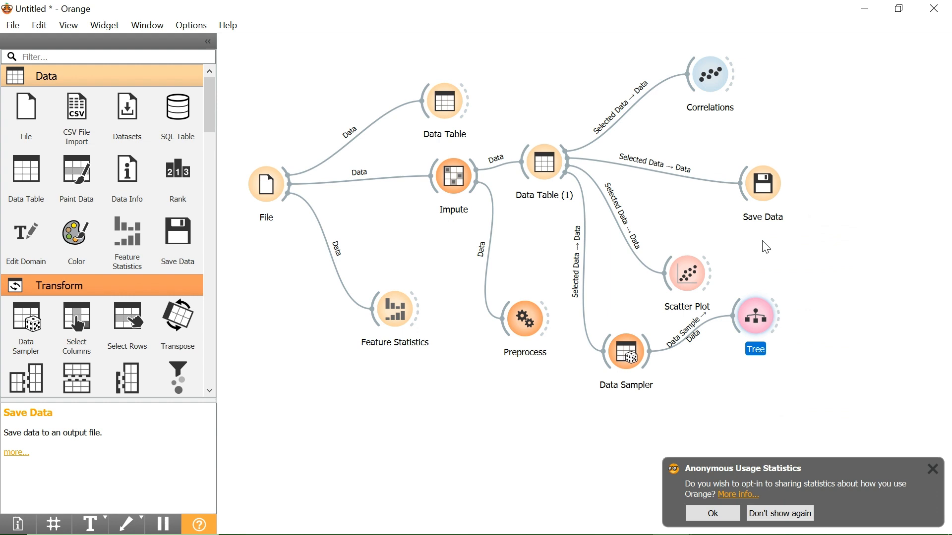
pyautogui.moveTo(780, 316); pyautogui.dragTo(808, 303)
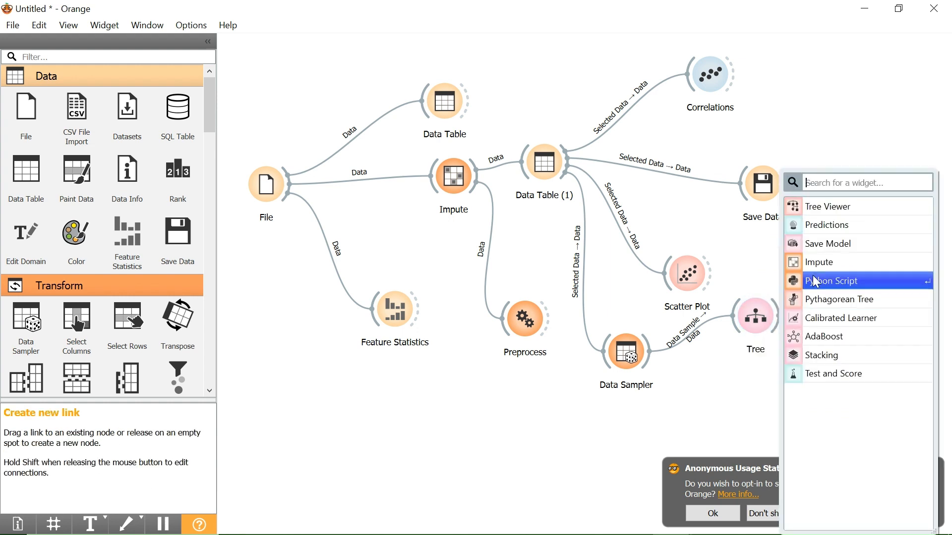
pyautogui.click(831, 209)
pyautogui.doubleClick(828, 314)
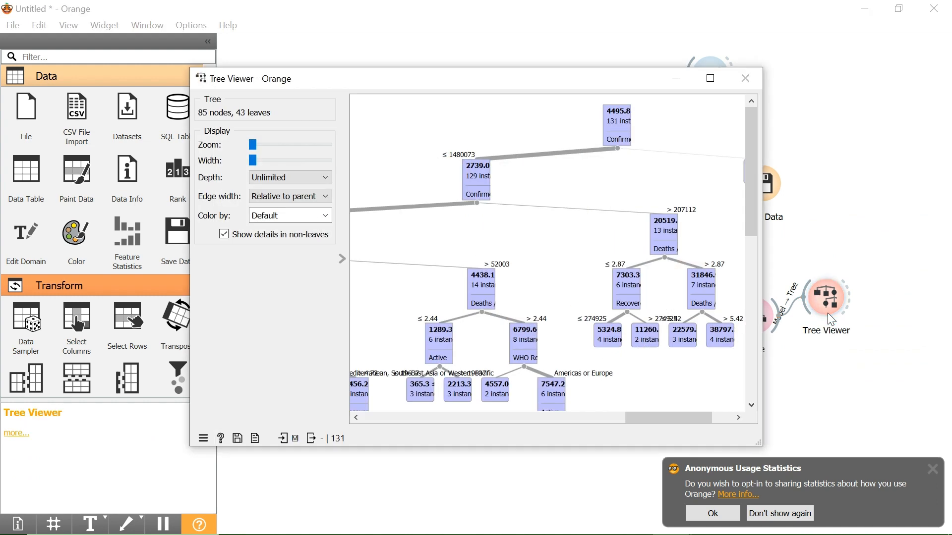
pyautogui.hscroll(-3, 549, 272)
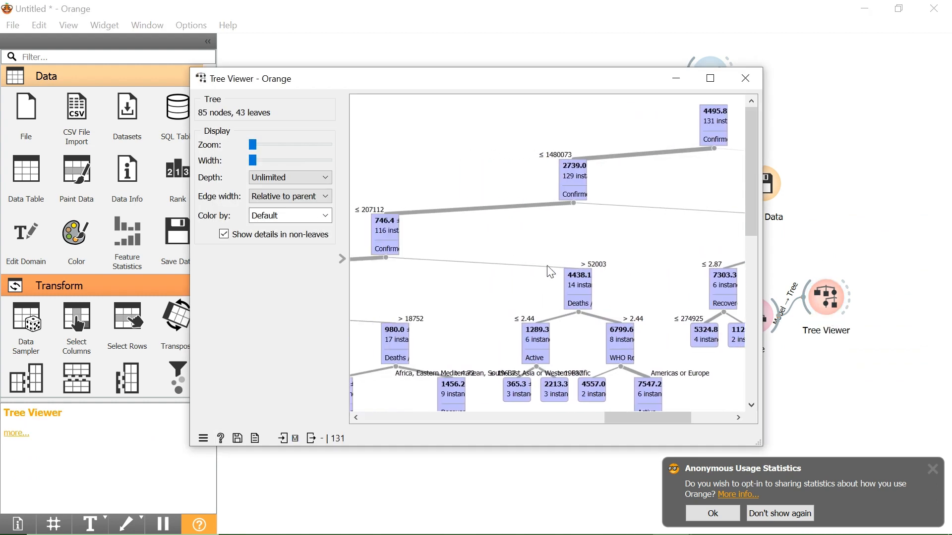
pyautogui.hscroll(-10, 547, 266)
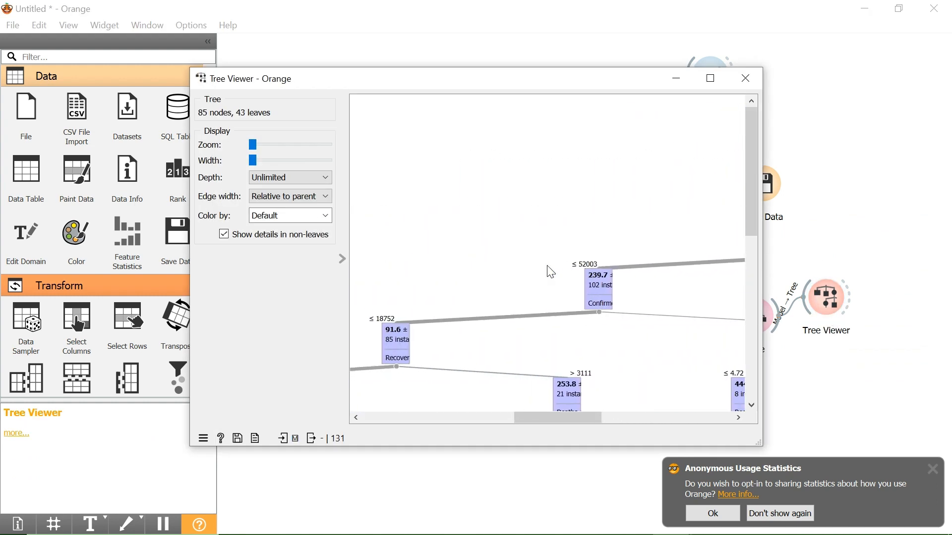
pyautogui.hscroll(16, 547, 266)
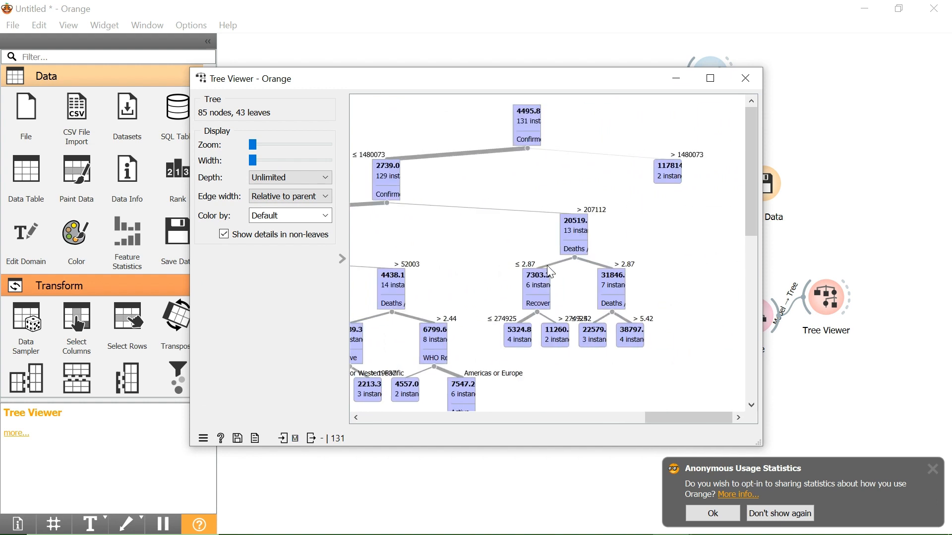
pyautogui.click(746, 79)
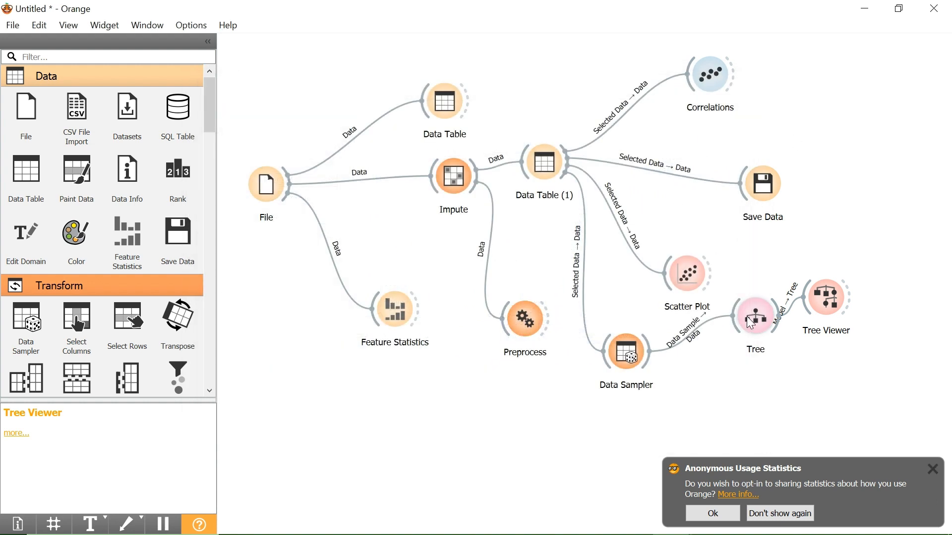
# Delete the extra widget connected to the Data Sampler output below the Tree widget.
pyautogui.moveTo(750, 321); pyautogui.dragTo(729, 324)
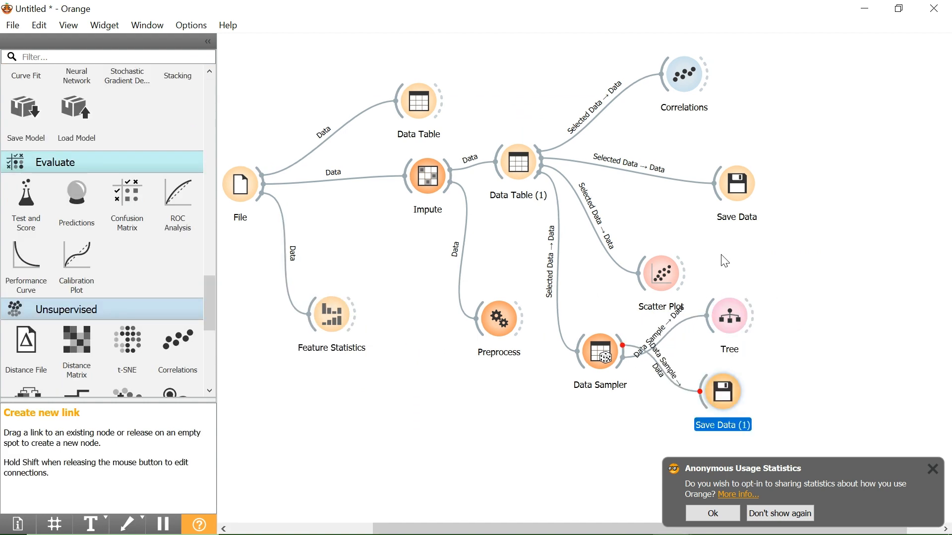
pyautogui.rightClick(722, 256)
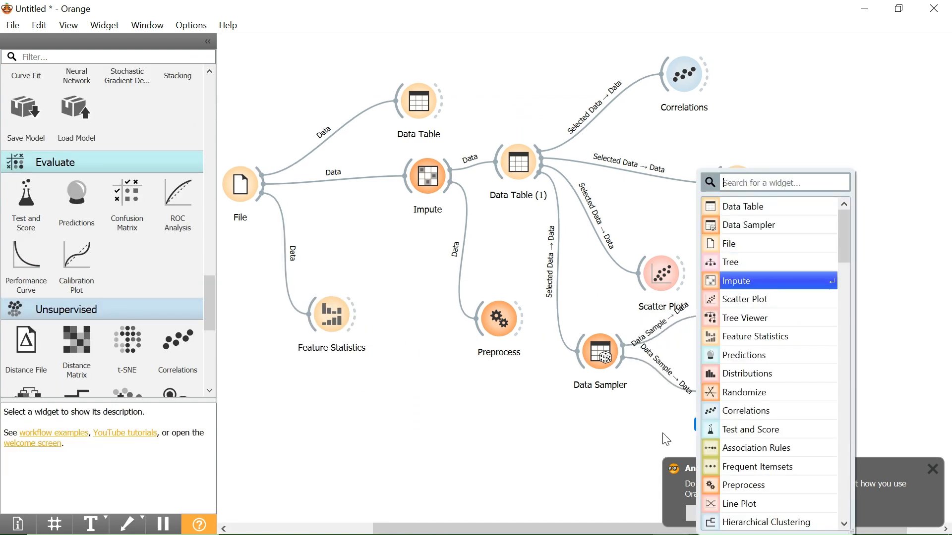
pyautogui.click(662, 434)
pyautogui.click(718, 396)
pyautogui.press('Delete')
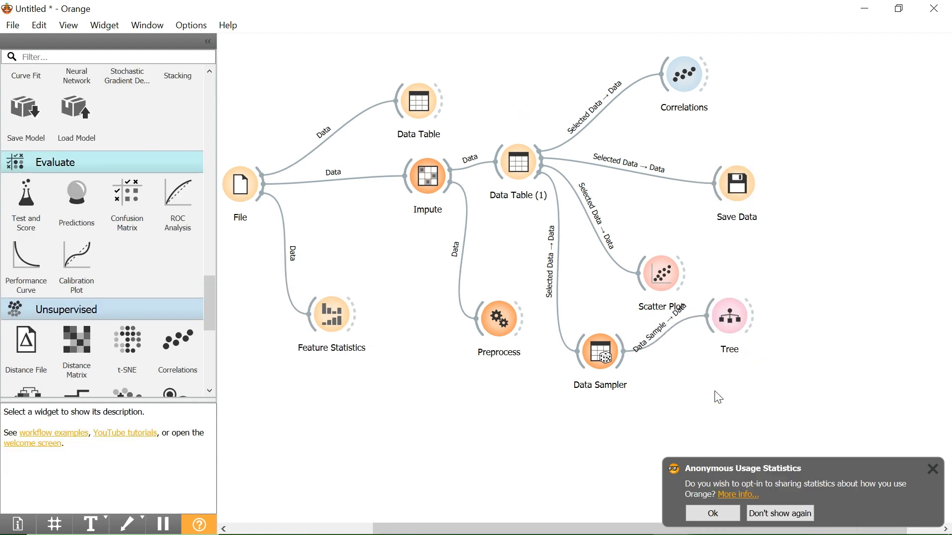
# Connect new Bar Plot and Distributions widgets to Data Sampler and view the WHO Region distribution with the controls hidden.
pyautogui.moveTo(627, 364); pyautogui.dragTo(714, 395)
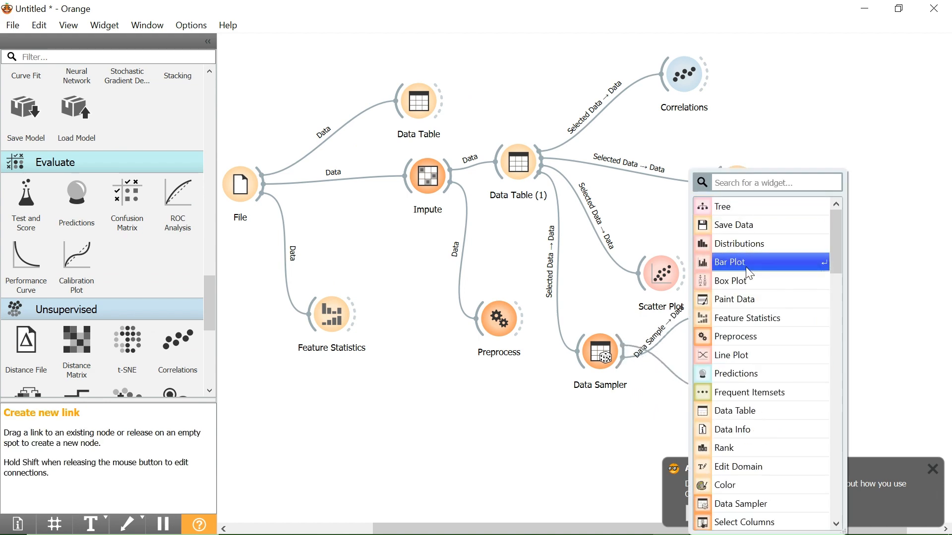
pyautogui.click(747, 270)
pyautogui.doubleClick(735, 396)
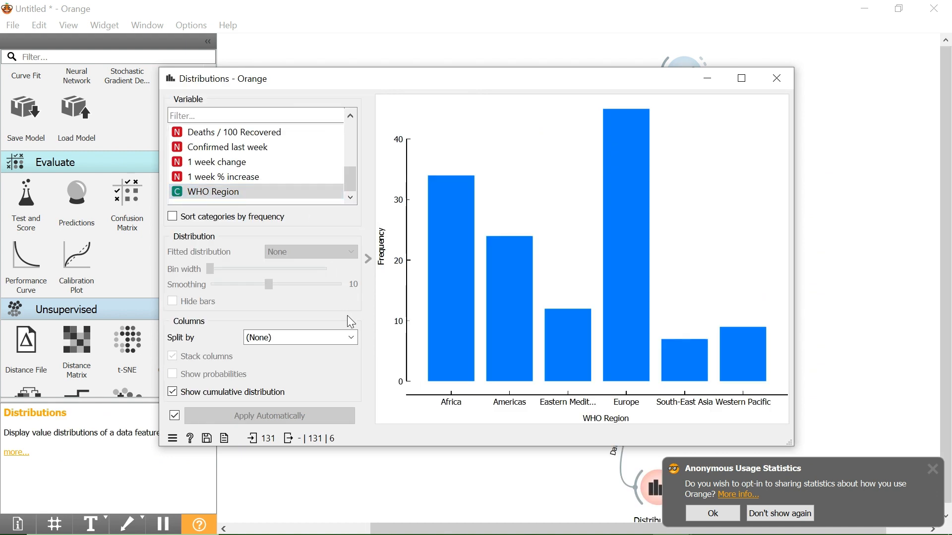
pyautogui.click(367, 187)
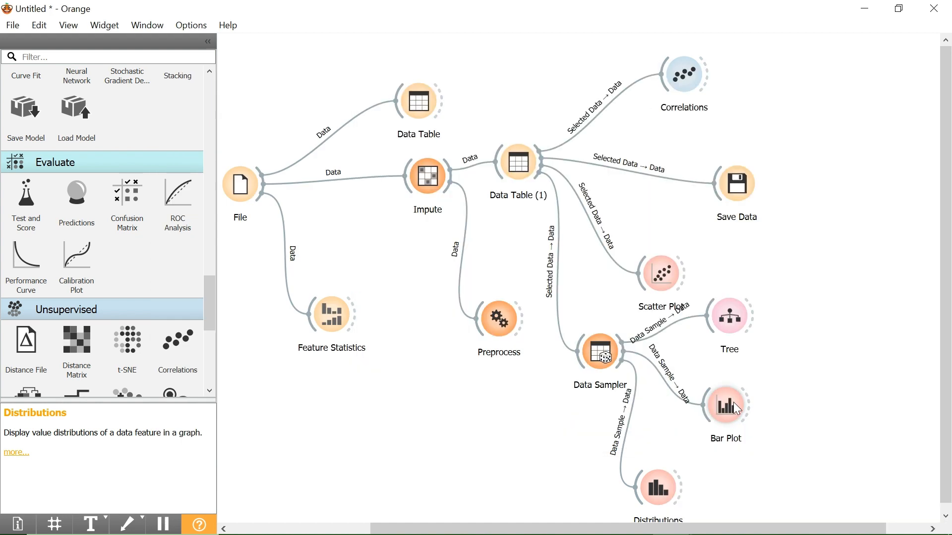
pyautogui.moveTo(737, 409); pyautogui.dragTo(719, 455)
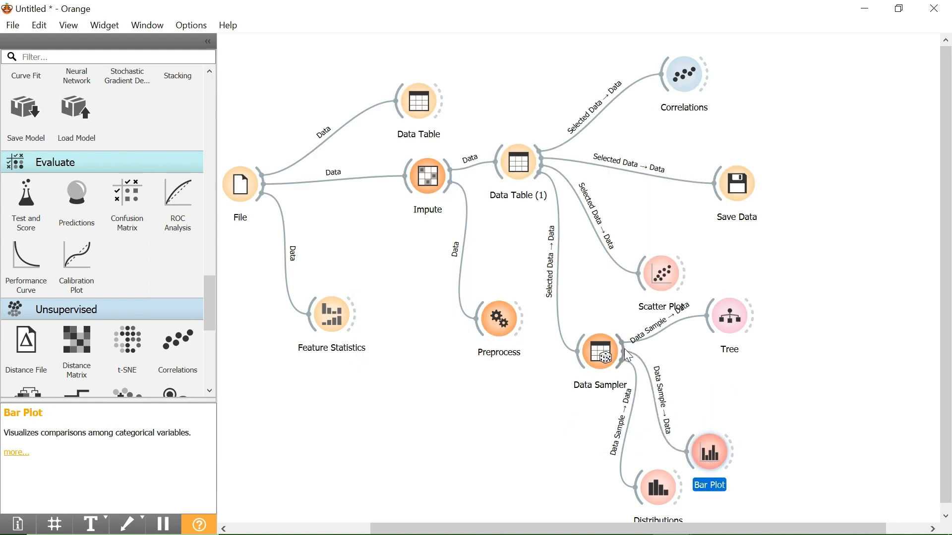
# Connect another Save Data widget to the Data Sampler output, collapse the widget toolbox, and open the new widget's save options.
pyautogui.moveTo(624, 348); pyautogui.dragTo(748, 361)
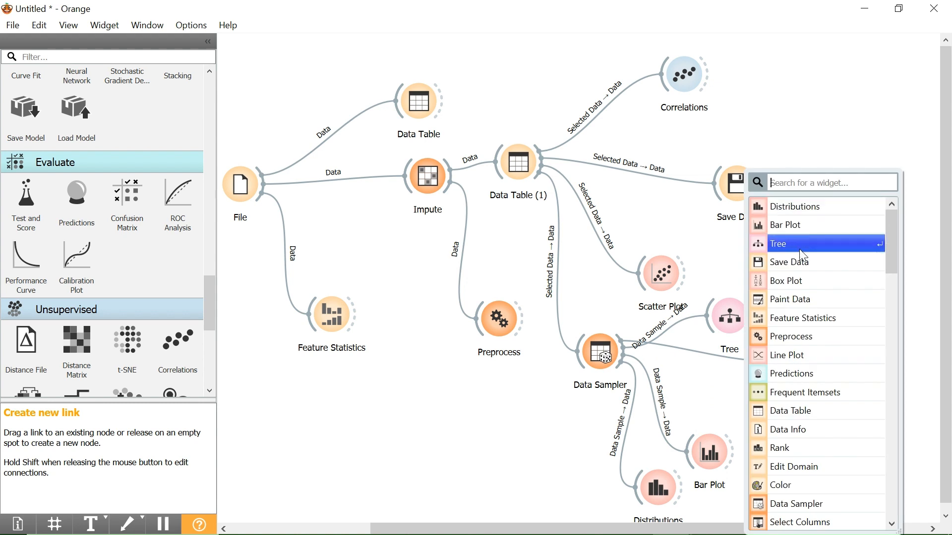
pyautogui.click(800, 269)
pyautogui.hotkey('ctrl', 'shift', 'd')
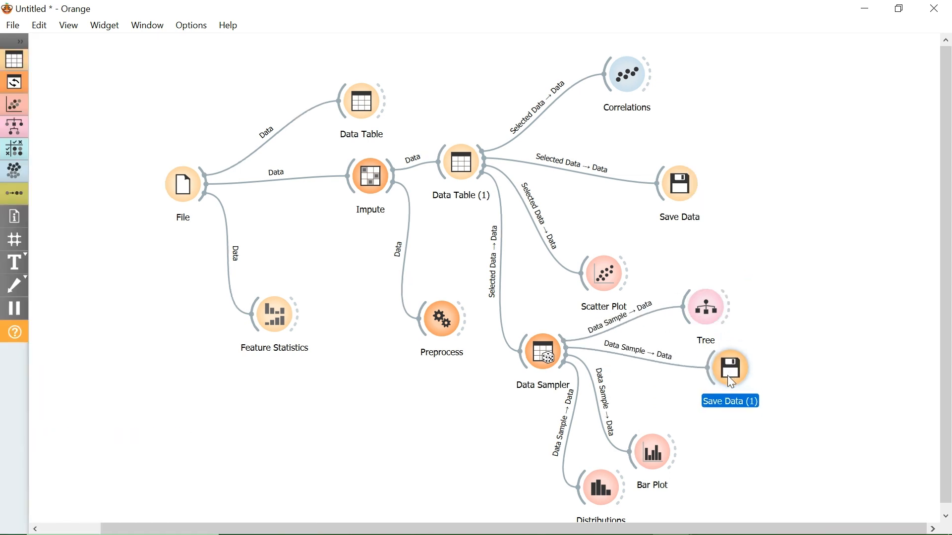
pyautogui.doubleClick(729, 378)
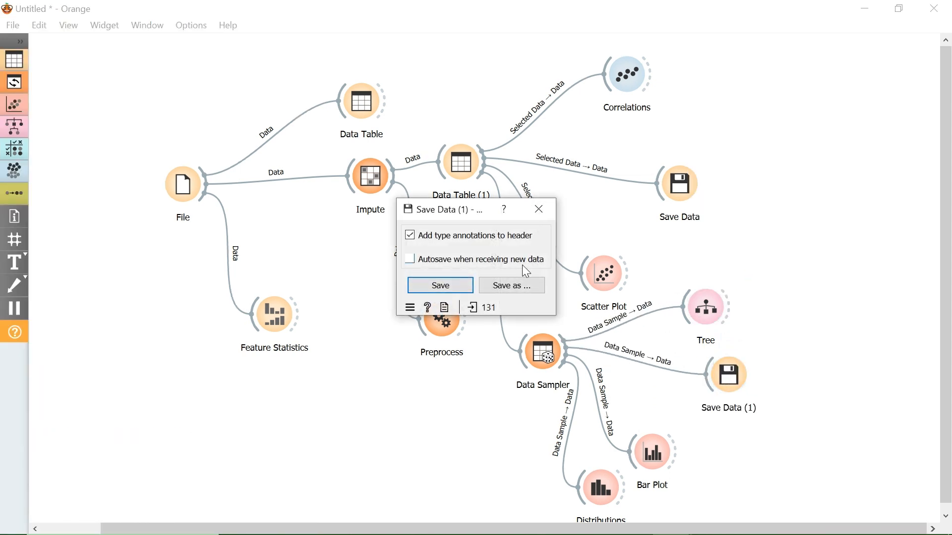
# Open the save-as dialog for the sampled data and name the file "country_wise_latest on Orange".
pyautogui.click(524, 287)
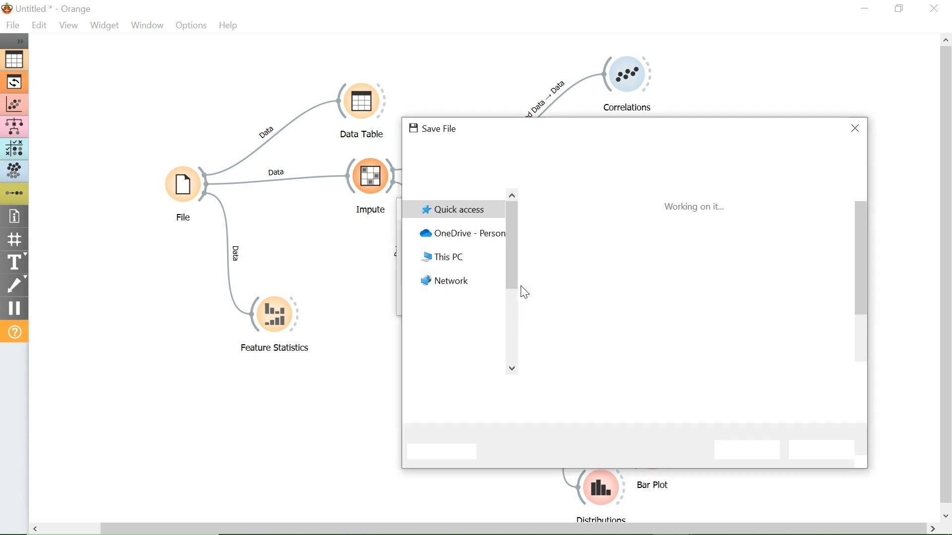
pyautogui.click(581, 388)
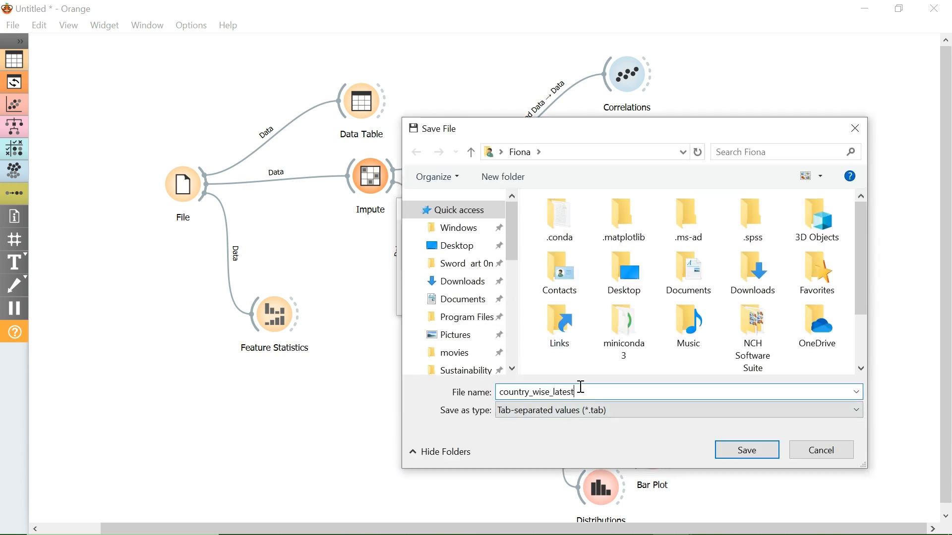
pyautogui.write('.cs')
pyautogui.press('BackSpace')
pyautogui.write('Orange')
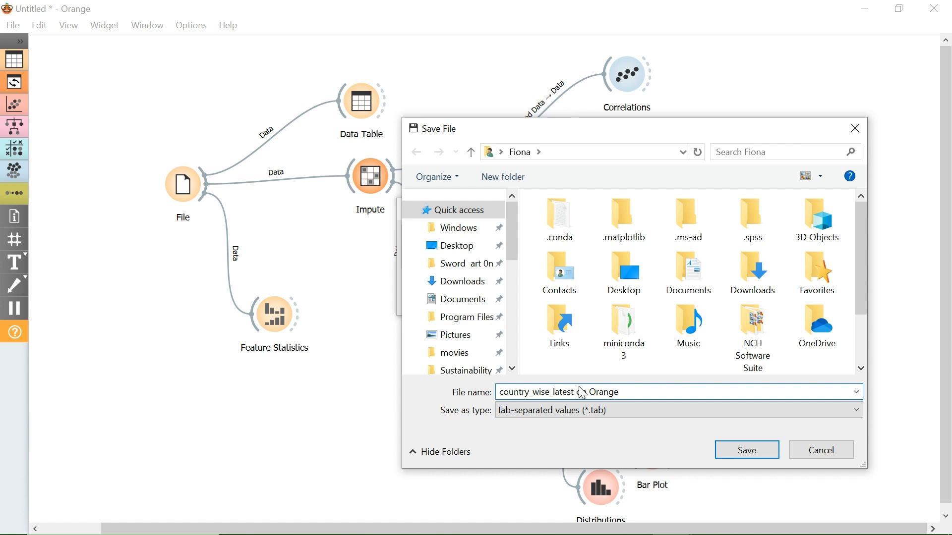
pyautogui.write('.cs')
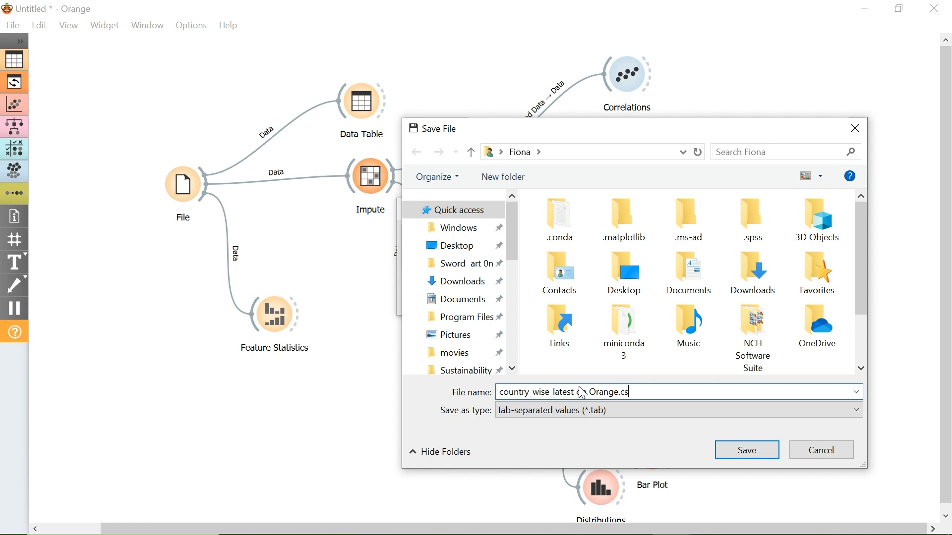
pyautogui.write('w')
pyautogui.press('BackSpace')
pyautogui.press('BackSpace')
pyautogui.press('BackSpace')
pyautogui.press('BackSpace')
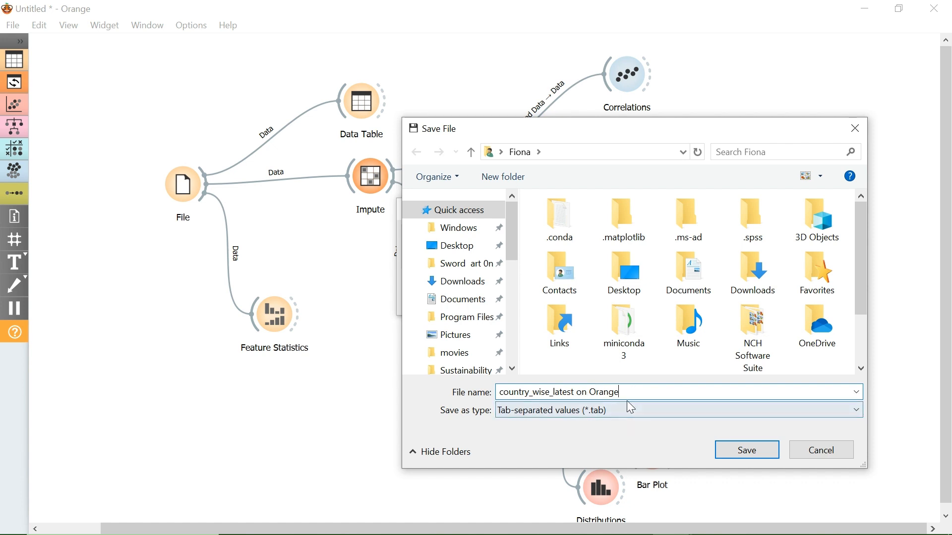
# End the file name with "..." and save the sampled data as tab-separated values.
pyautogui.write('.')
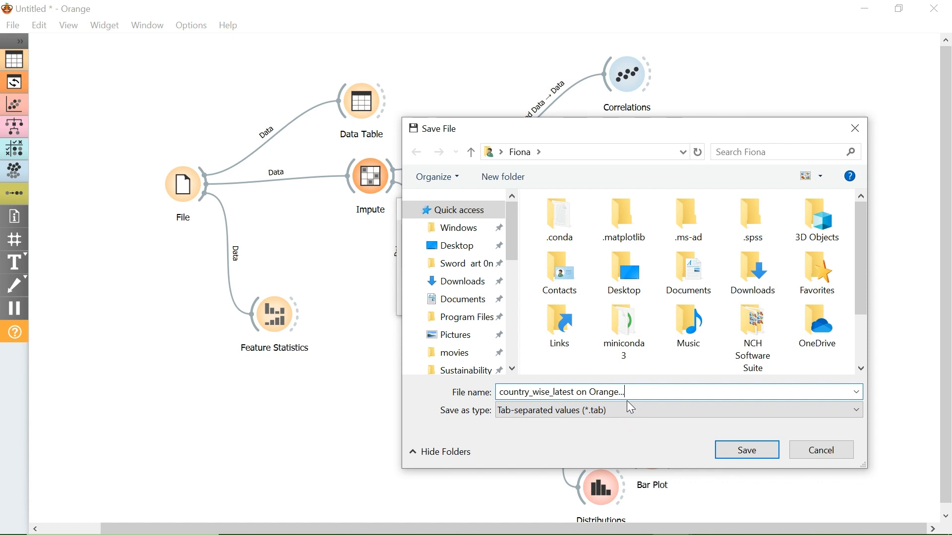
pyautogui.write('..')
pyautogui.click(759, 457)
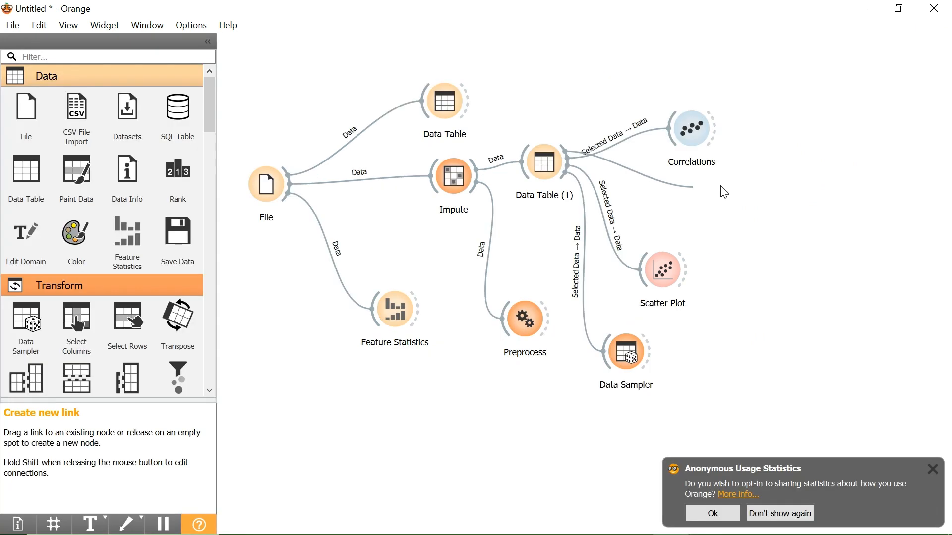
# Connect a new Save Data widget to Data Table (1), and move Correlations and Scatter Plot farther from its link.
pyautogui.moveTo(720, 188); pyautogui.dragTo(717, 181)
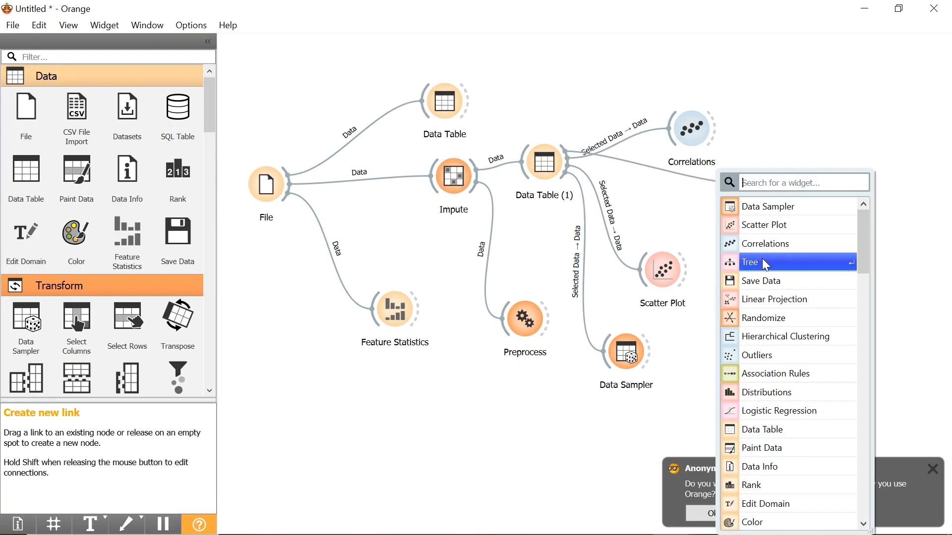
pyautogui.click(768, 281)
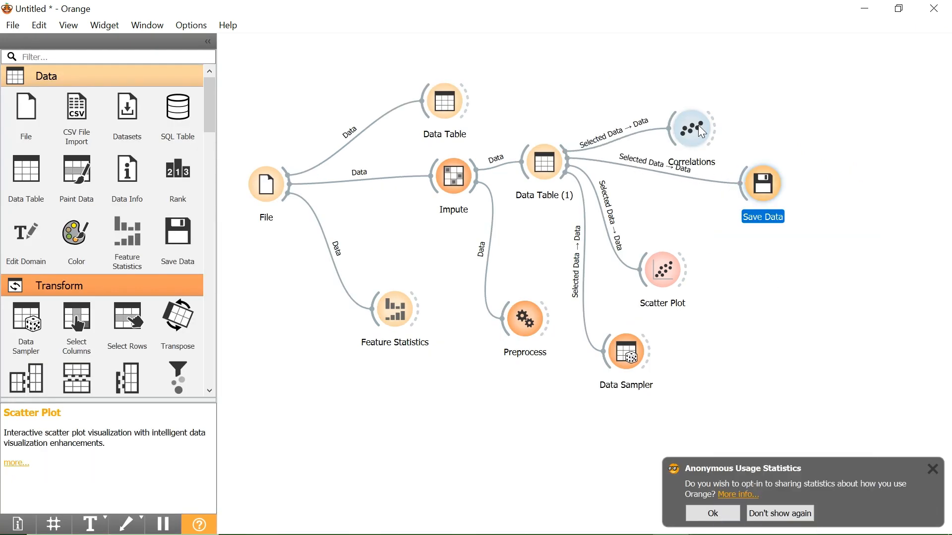
pyautogui.moveTo(697, 121); pyautogui.dragTo(715, 66)
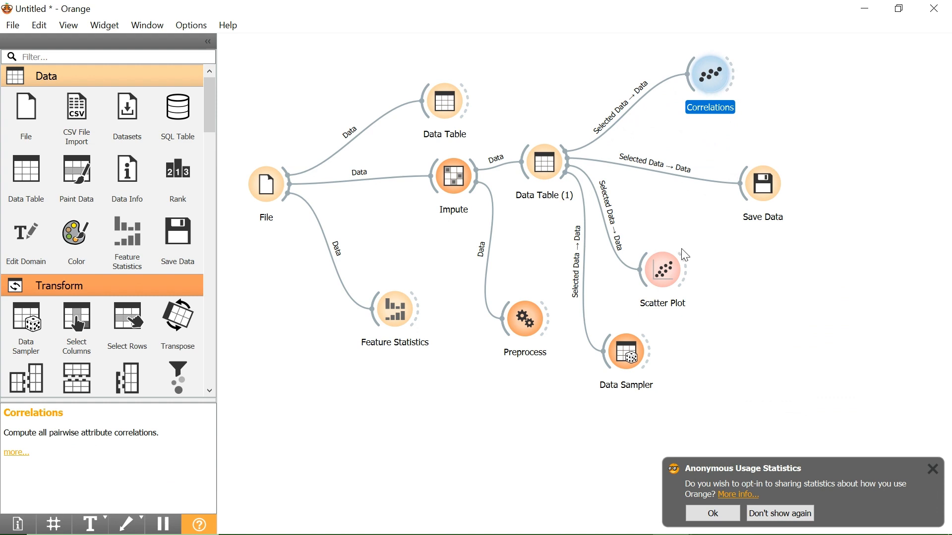
pyautogui.moveTo(674, 265); pyautogui.dragTo(694, 269)
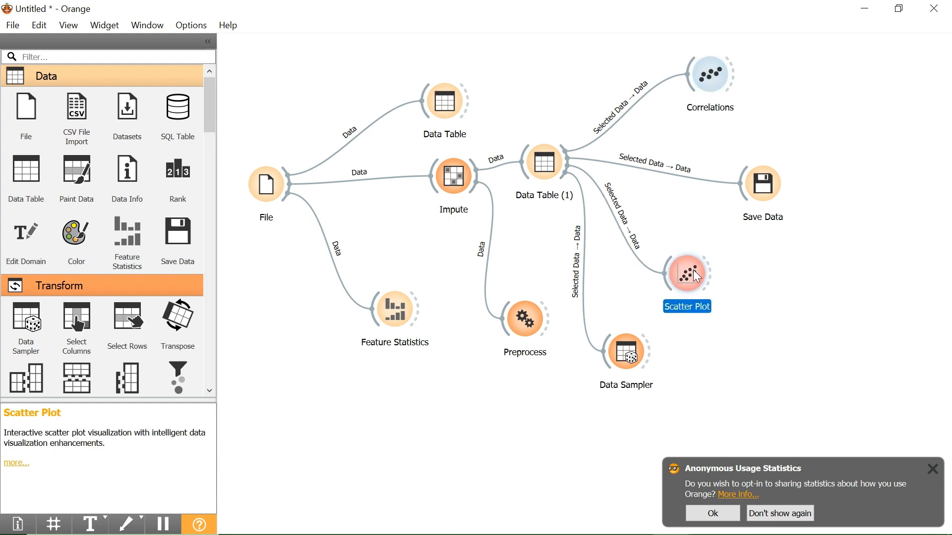
# Open the save options of the Save Data widget connected to Data Table (1).
pyautogui.click(744, 302)
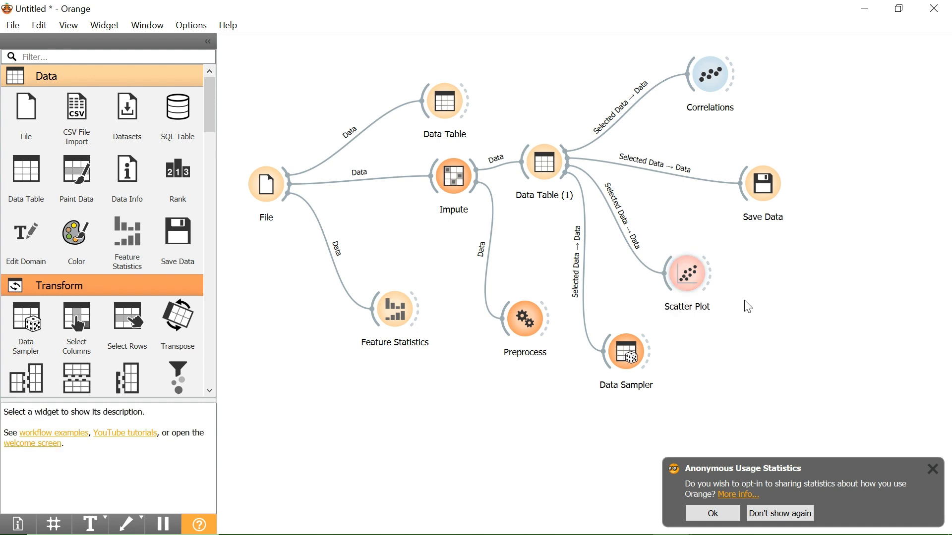
pyautogui.doubleClick(766, 186)
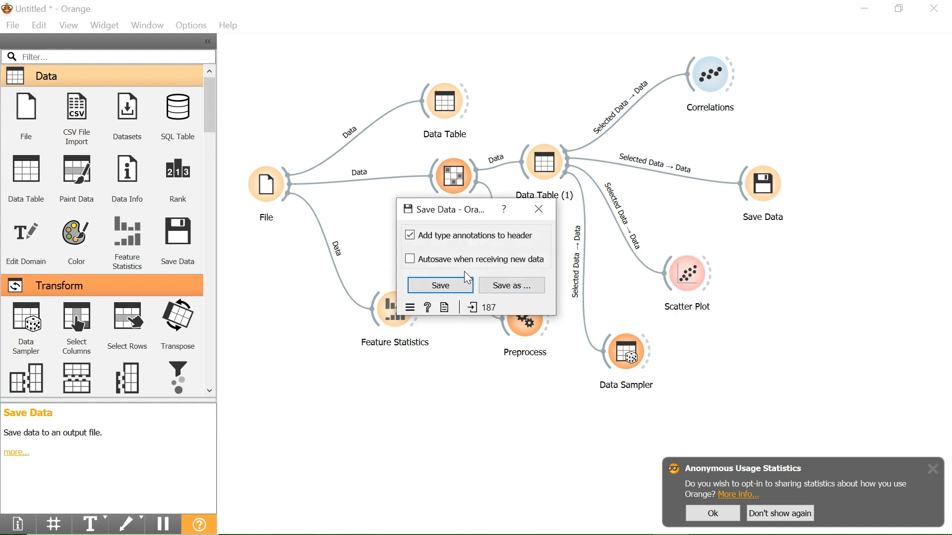